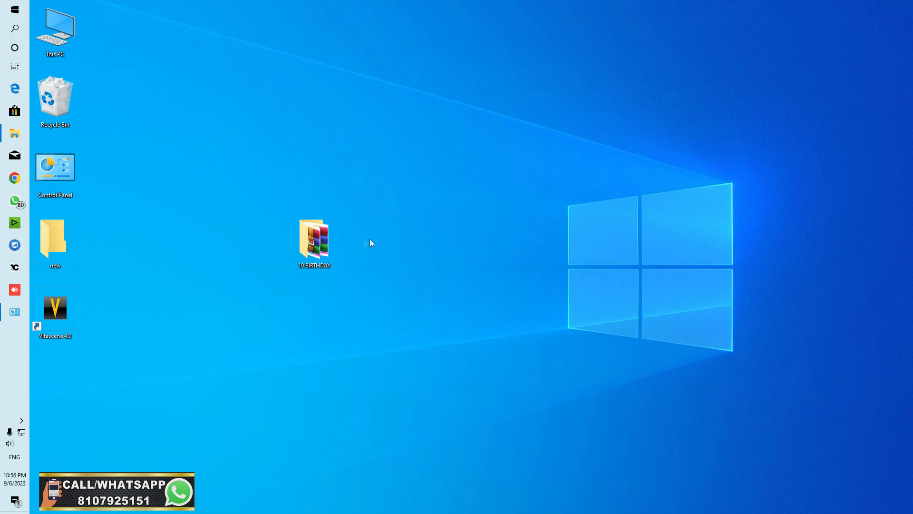
Open the 10 BIRTHDAY folder on the desktop and look over its WinRAR archive parts
{"action": "double_click", "coordinate": [318, 249]}
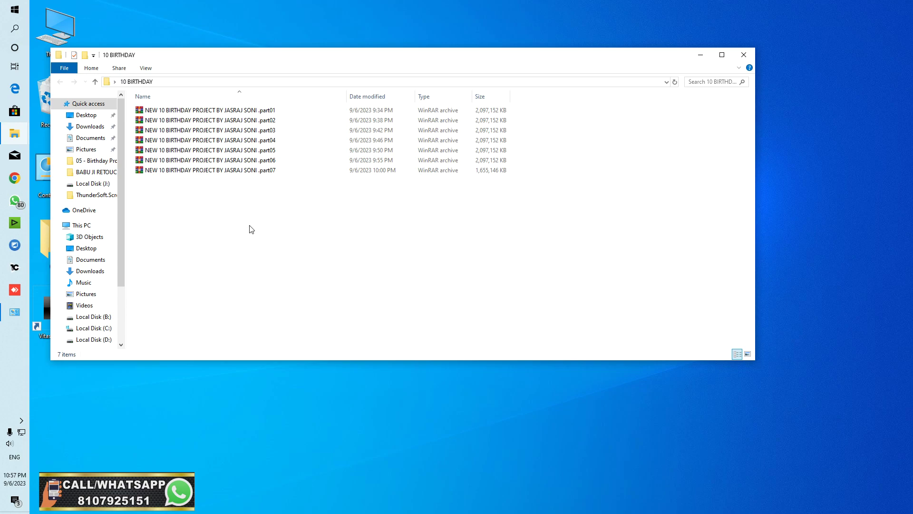
{"action": "left_click_drag", "start_coordinate": [249, 225], "coordinate": [249, 112]}
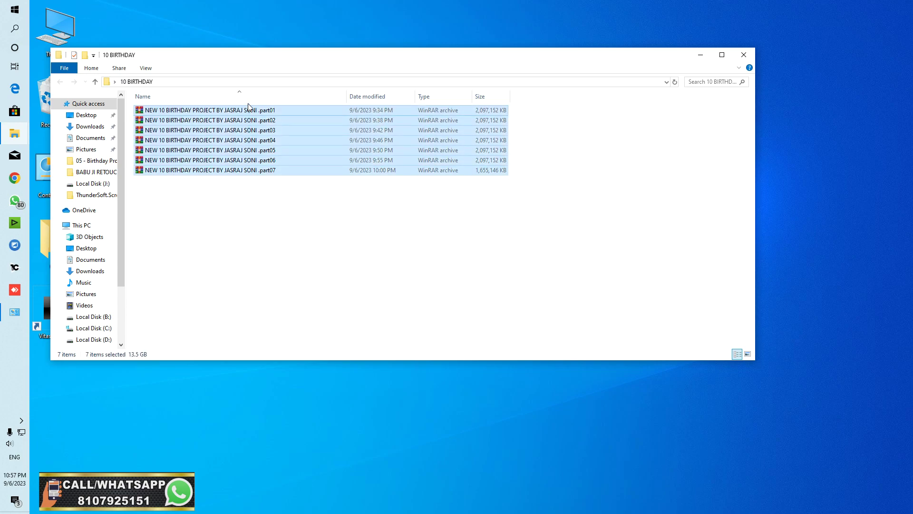
{"action": "left_click", "coordinate": [303, 220]}
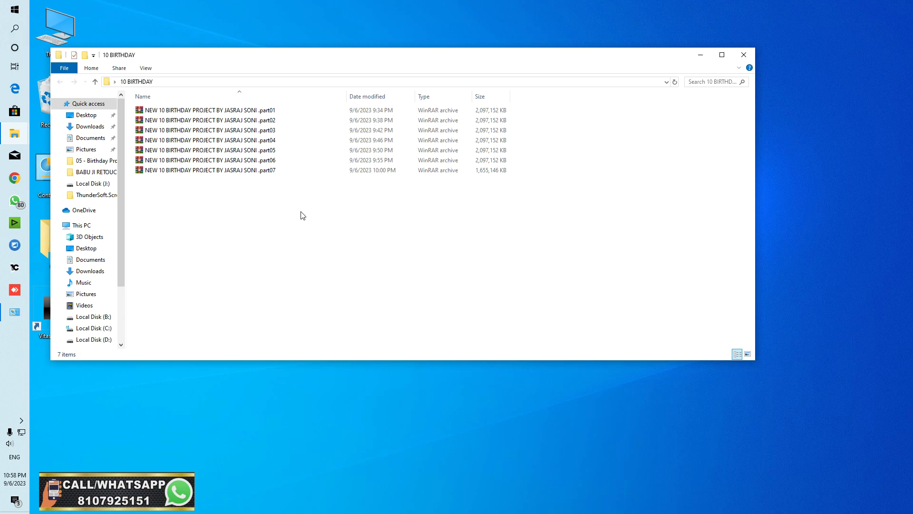
{"action": "left_click_drag", "start_coordinate": [266, 206], "coordinate": [245, 102]}
{"action": "left_click", "coordinate": [290, 217]}
Extract the multi-part birthday project archive, starting from part01, into its default destination folder with the default extraction options
{"action": "left_click", "coordinate": [255, 111]}
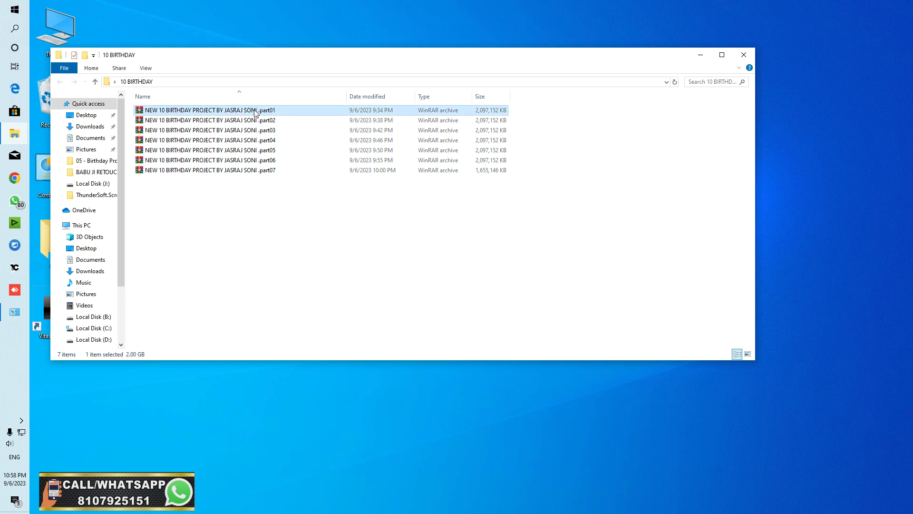
{"action": "right_click", "coordinate": [255, 112]}
{"action": "left_click", "coordinate": [280, 138]}
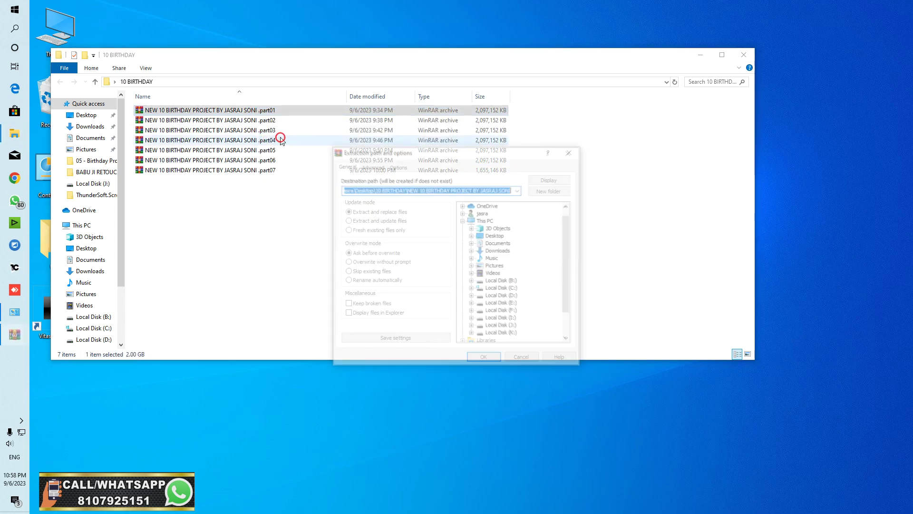
{"action": "left_click", "coordinate": [486, 356]}
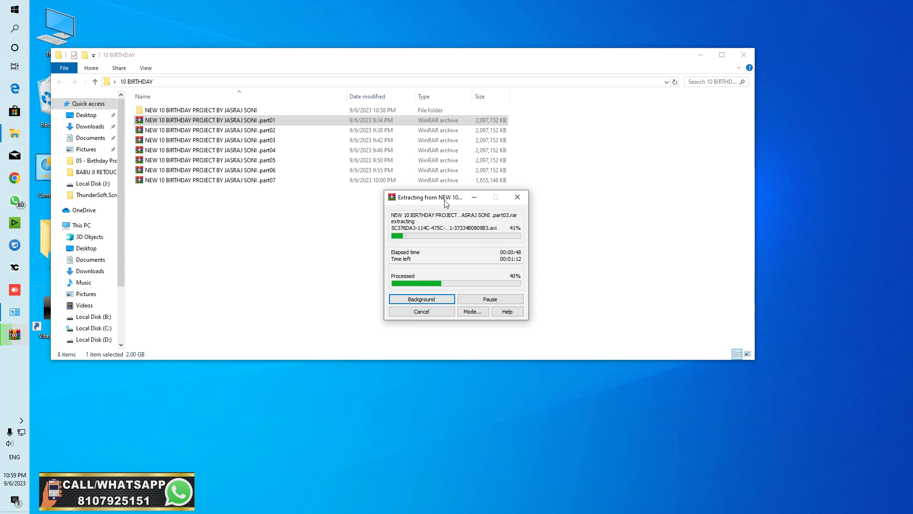
{"action": "left_click_drag", "start_coordinate": [446, 203], "coordinate": [655, 160]}
{"action": "left_click", "coordinate": [538, 122]}
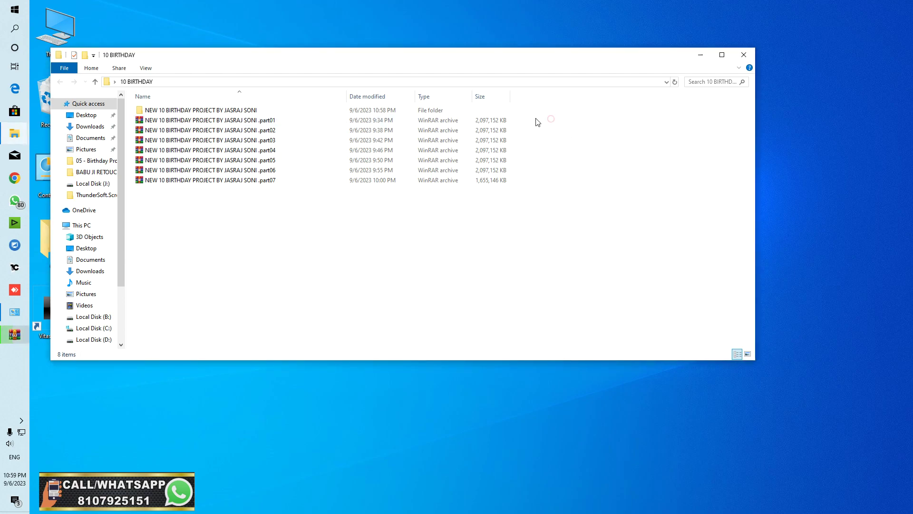
Examine the file sizes of the archive parts, comparing part07 with the others, and refresh the folder
{"action": "left_click_drag", "start_coordinate": [550, 118], "coordinate": [480, 169]}
{"action": "left_click", "coordinate": [438, 209]}
{"action": "left_click", "coordinate": [298, 182]}
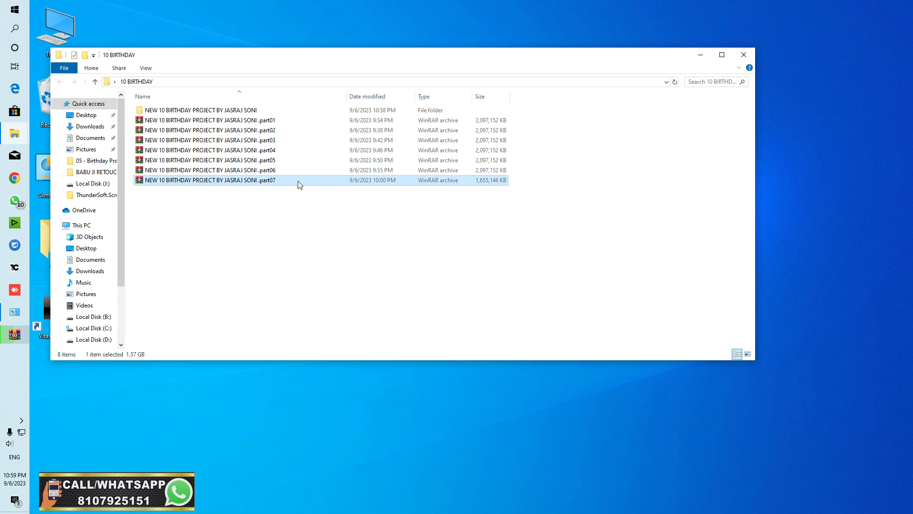
{"action": "left_click", "coordinate": [292, 209]}
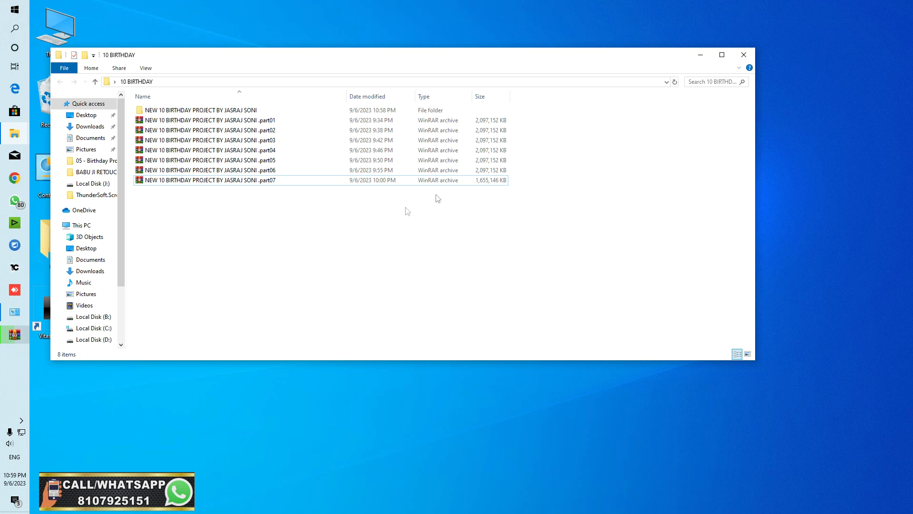
{"action": "left_click_drag", "start_coordinate": [532, 117], "coordinate": [478, 176]}
{"action": "left_click", "coordinate": [414, 219]}
{"action": "left_click", "coordinate": [281, 182]}
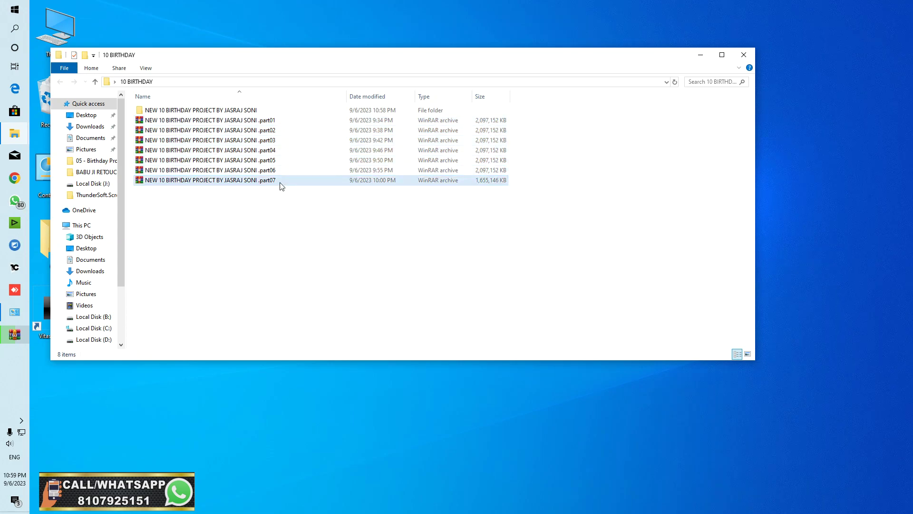
{"action": "right_click", "coordinate": [319, 232]}
{"action": "right_click", "coordinate": [283, 230]}
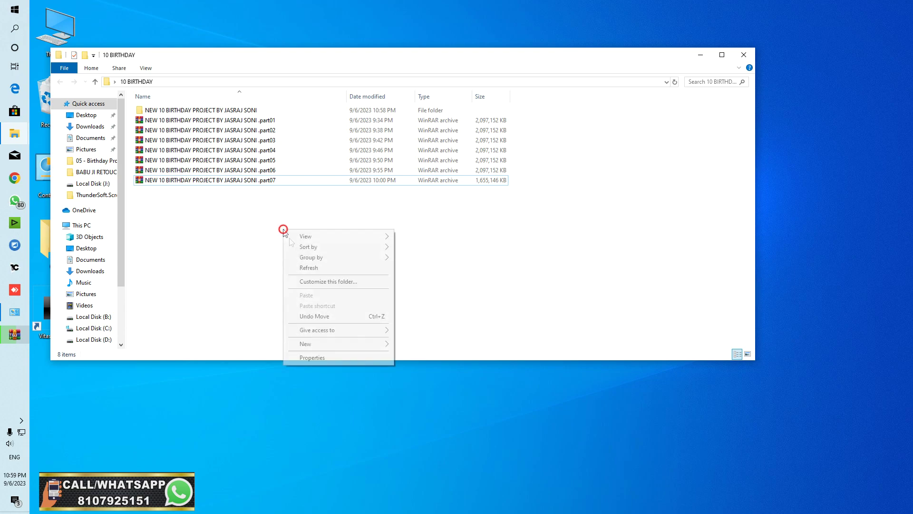
{"action": "left_click", "coordinate": [310, 268]}
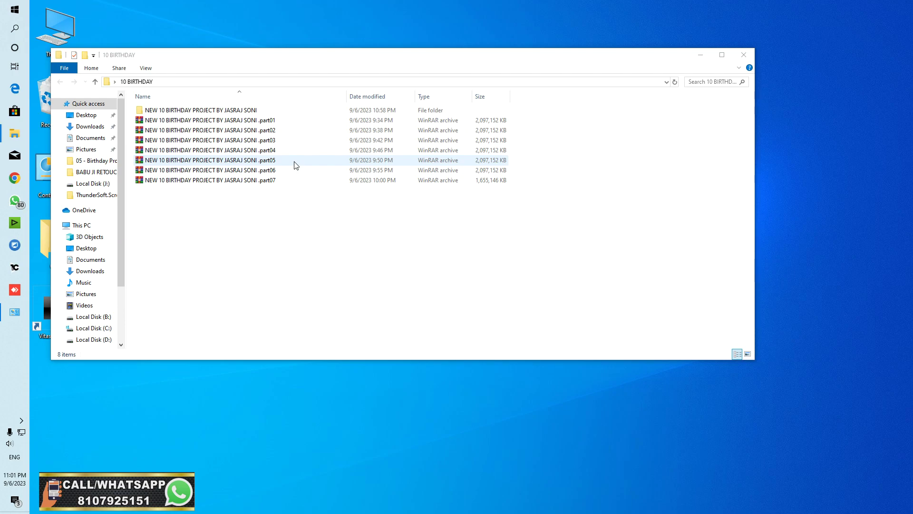
Open the extracted NEW 10 BIRTHDAY PROJECT folder and inspect the CopyFiles folder inside Consolidate000
{"action": "double_click", "coordinate": [225, 110]}
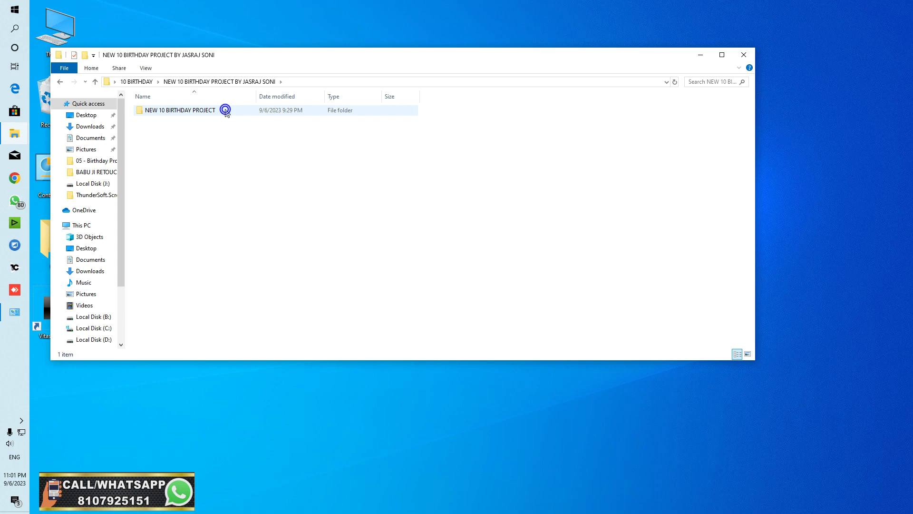
{"action": "double_click", "coordinate": [225, 110]}
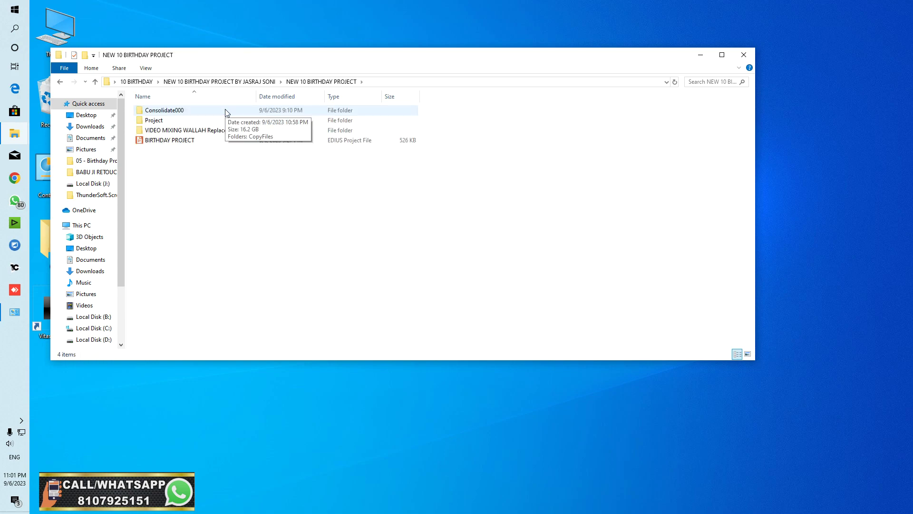
{"action": "double_click", "coordinate": [226, 110]}
{"action": "double_click", "coordinate": [210, 110]}
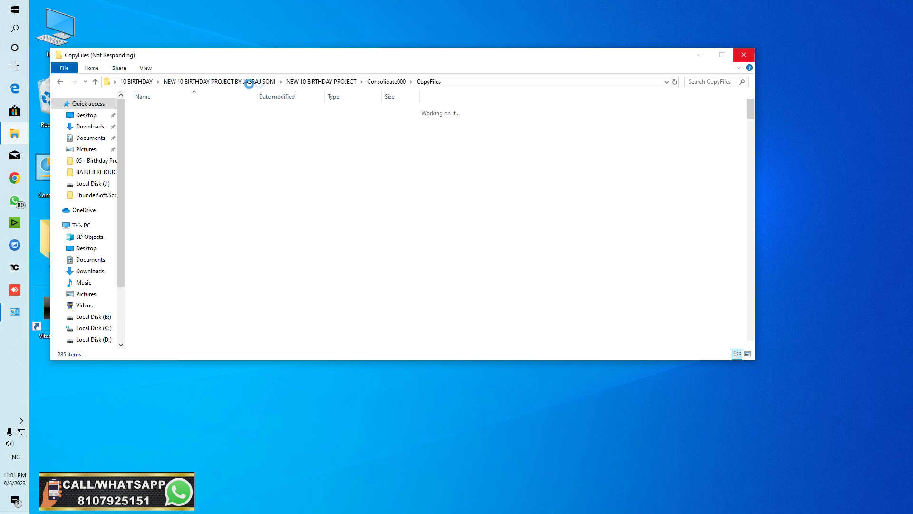
{"action": "left_click", "coordinate": [311, 82]}
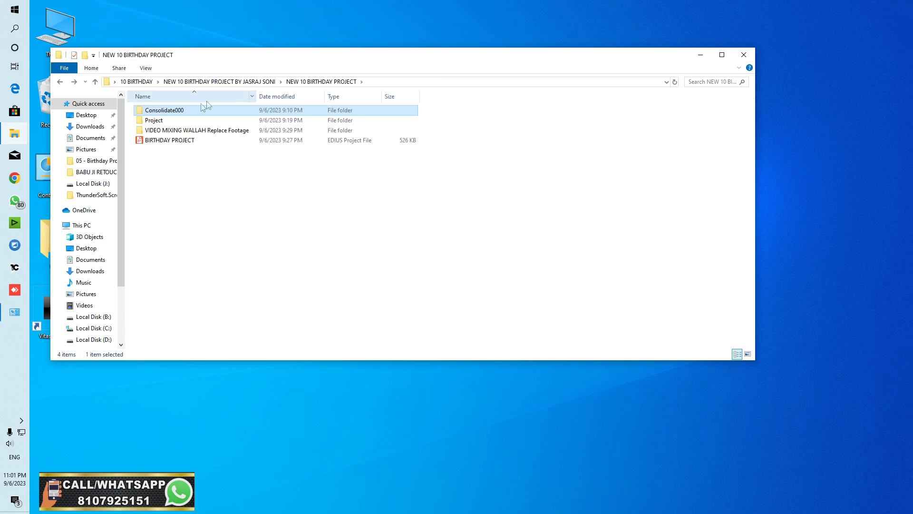
Inspect the Project folder's Backup files and the KIDS clips in VIDEO MIXING WALLAH Replace Footage
{"action": "double_click", "coordinate": [157, 121]}
{"action": "double_click", "coordinate": [158, 113]}
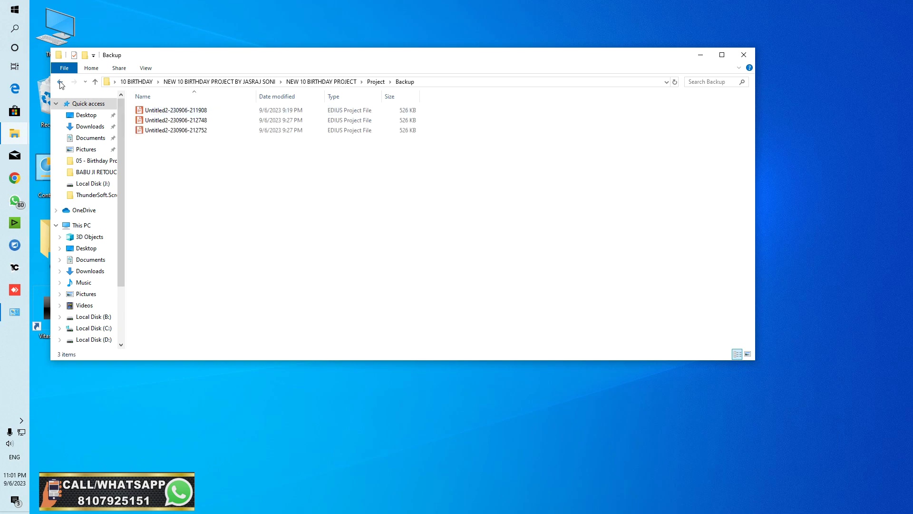
{"action": "double_click", "coordinate": [60, 82]}
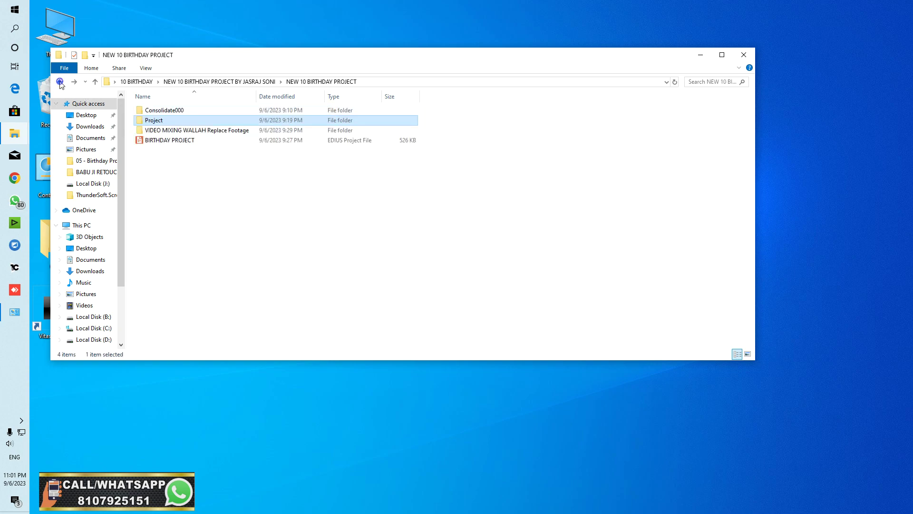
{"action": "double_click", "coordinate": [172, 130]}
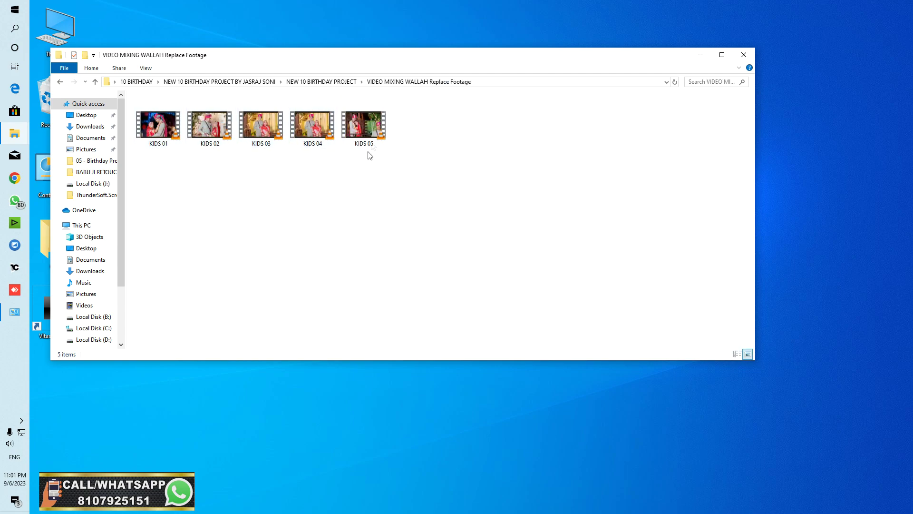
{"action": "left_click", "coordinate": [158, 126]}
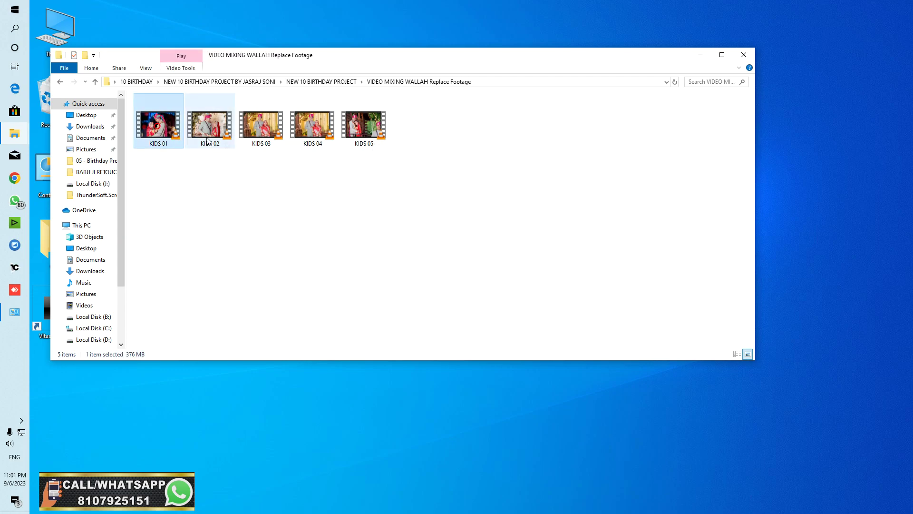
{"action": "left_click", "coordinate": [61, 83]}
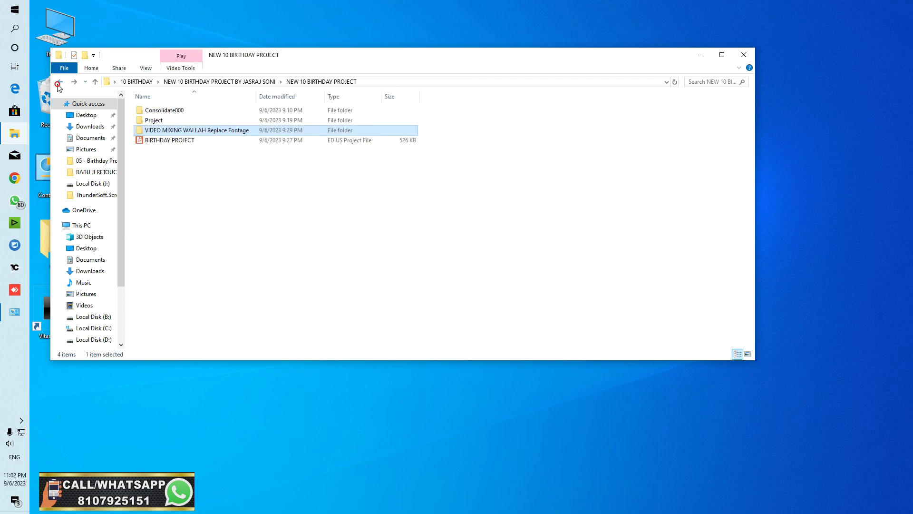
Copy the VIDEO MIXING WALLAH Replace Footage folder to Local Disk (D:), replacing the files with the same names
{"action": "right_click", "coordinate": [181, 131]}
{"action": "left_click", "coordinate": [240, 329]}
{"action": "left_click", "coordinate": [94, 339]}
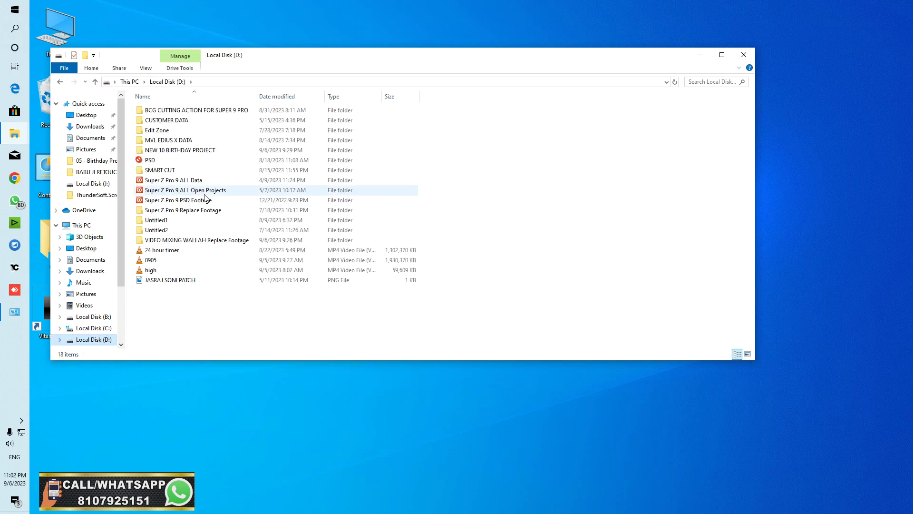
{"action": "right_click", "coordinate": [217, 323]}
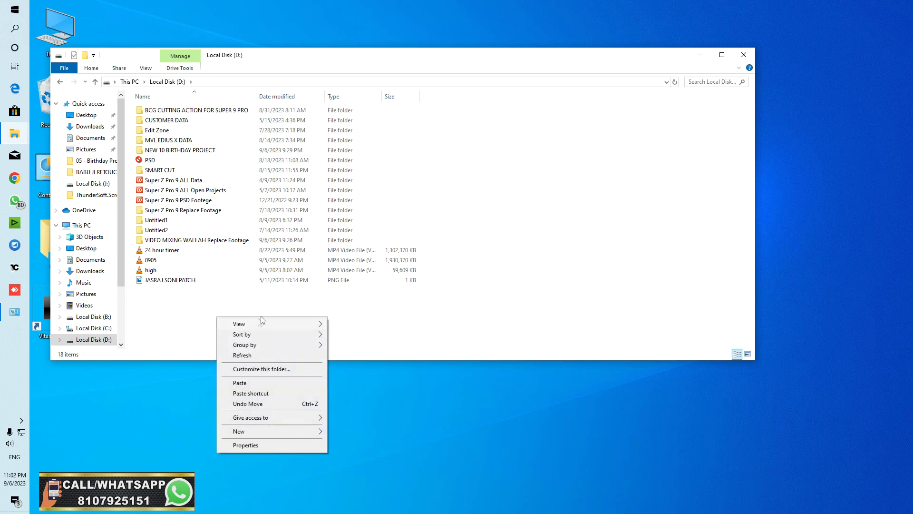
{"action": "left_click", "coordinate": [264, 381]}
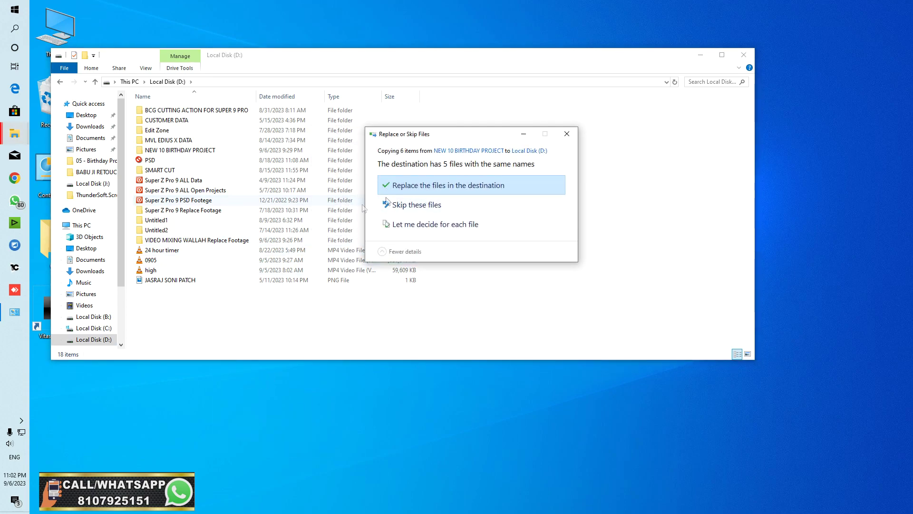
{"action": "left_click", "coordinate": [420, 186]}
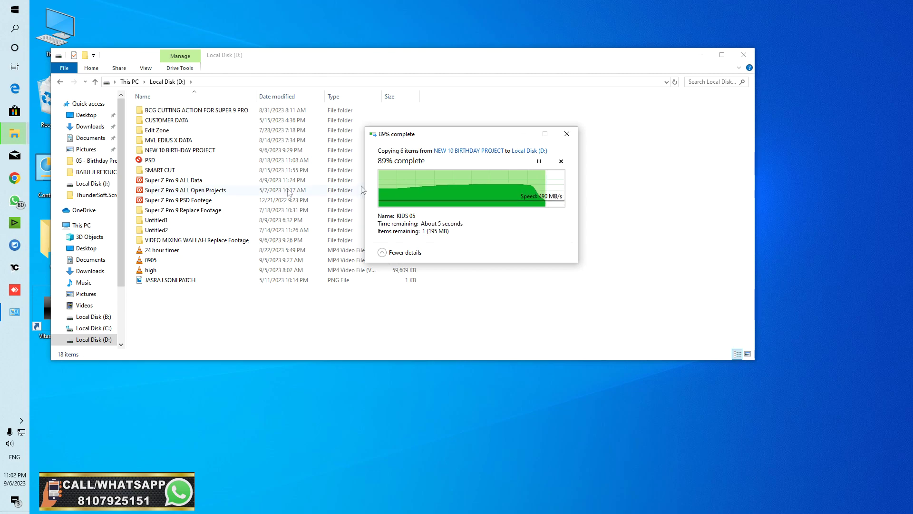
Check the clips in the Replace Footage folder on drive D: and return to the NEW 10 BIRTHDAY PROJECT folder
{"action": "double_click", "coordinate": [219, 244]}
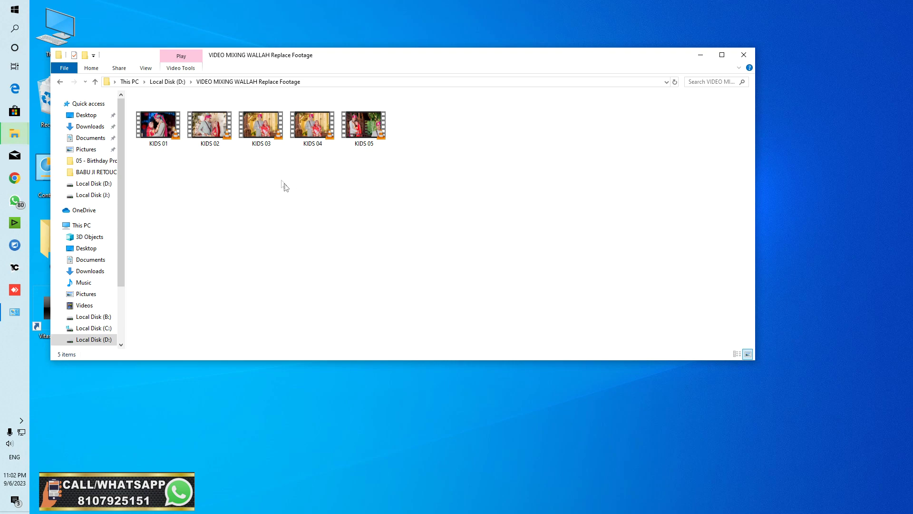
{"action": "left_click", "coordinate": [59, 82]}
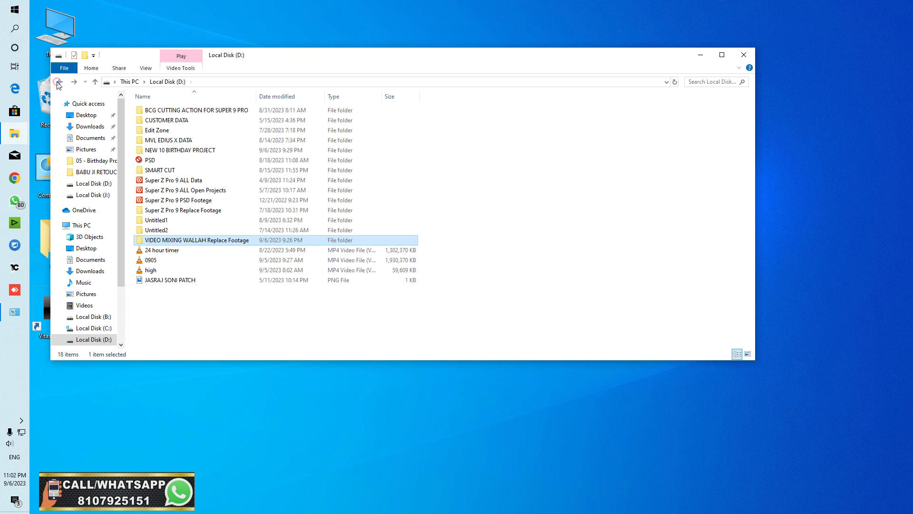
{"action": "double_click", "coordinate": [173, 241]}
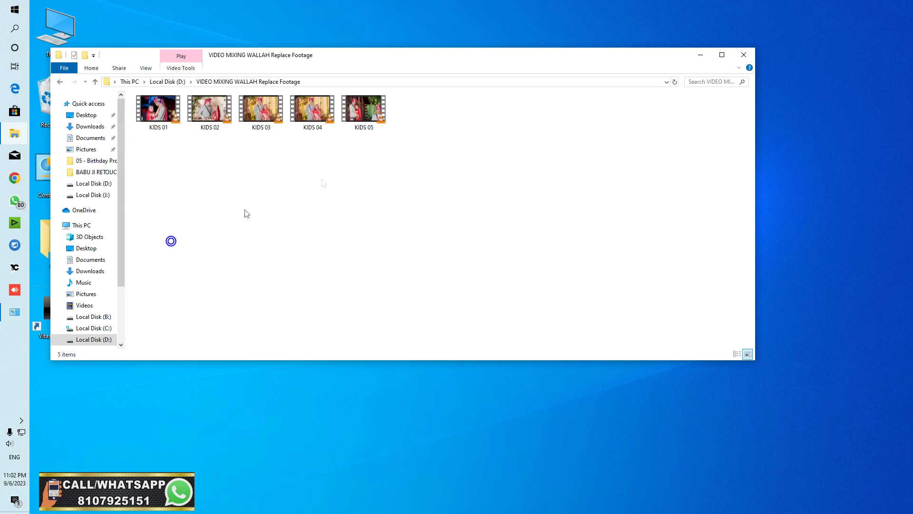
{"action": "left_click", "coordinate": [59, 83]}
{"action": "left_click", "coordinate": [59, 83]}
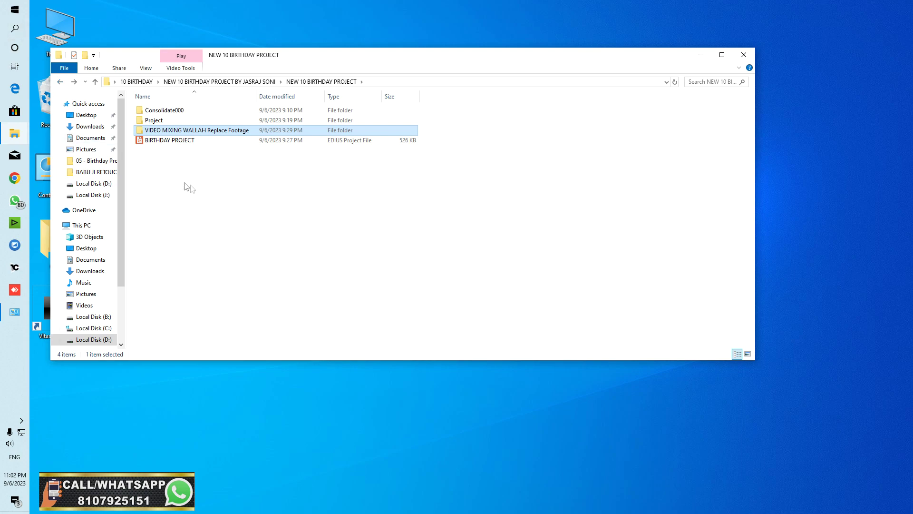
Switch to EDIUS and start a new project named Untitled1 from the HD 1920x1080 25p 16:9 8bit 2ch preset with customization enabled
{"action": "left_click", "coordinate": [181, 141]}
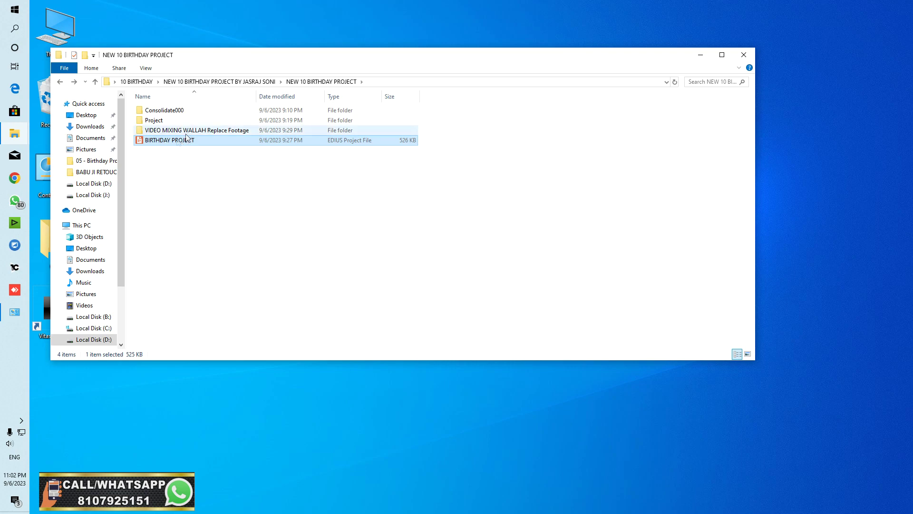
{"action": "left_click", "coordinate": [15, 223]}
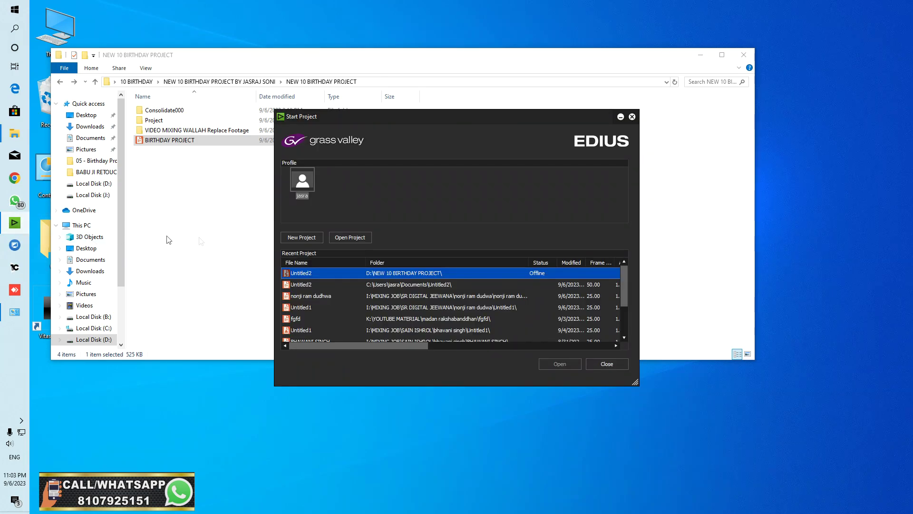
{"action": "left_click", "coordinate": [300, 238]}
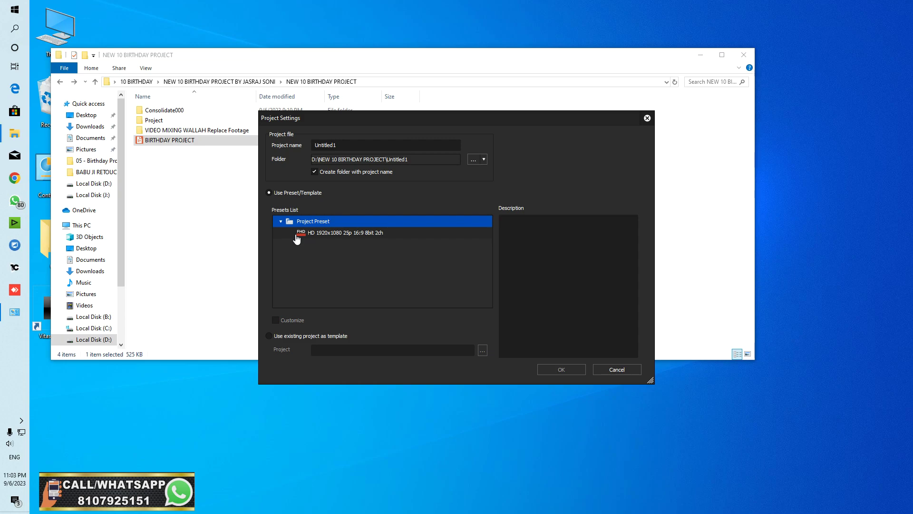
{"action": "left_click", "coordinate": [297, 238]}
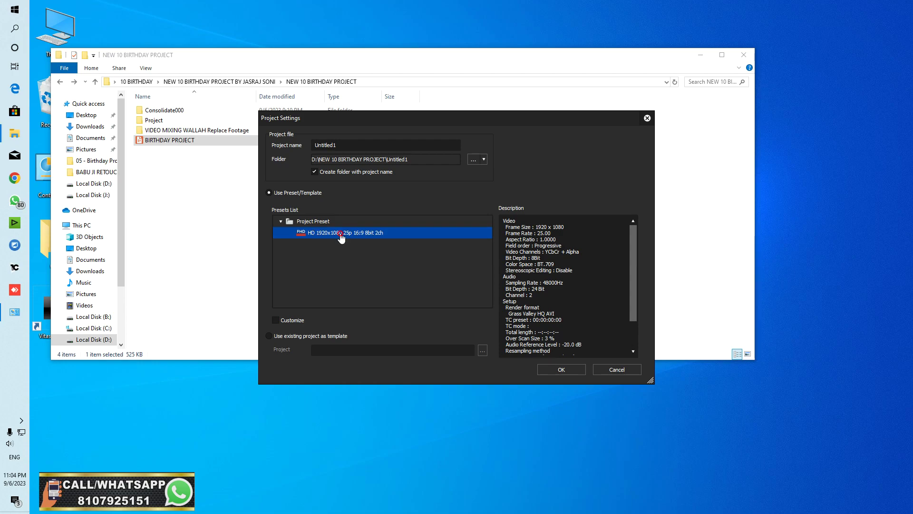
{"action": "left_click", "coordinate": [275, 320]}
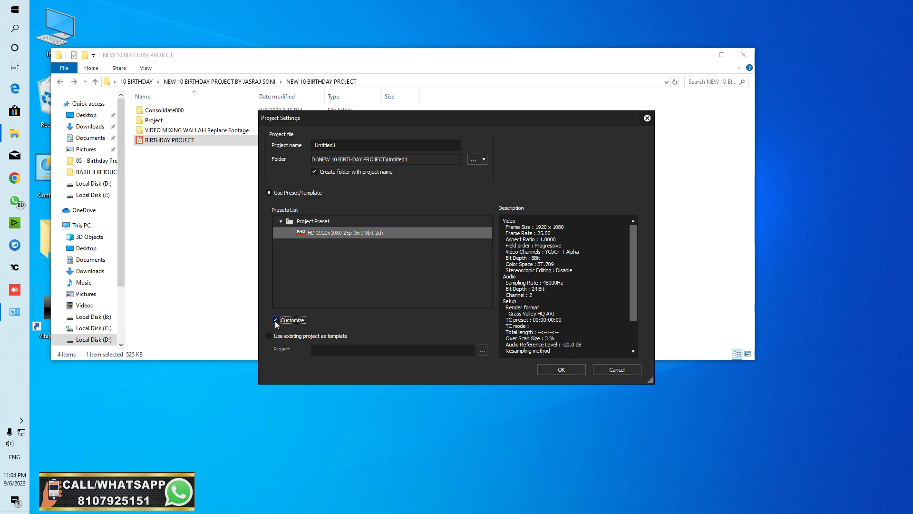
{"action": "left_click", "coordinate": [558, 370]}
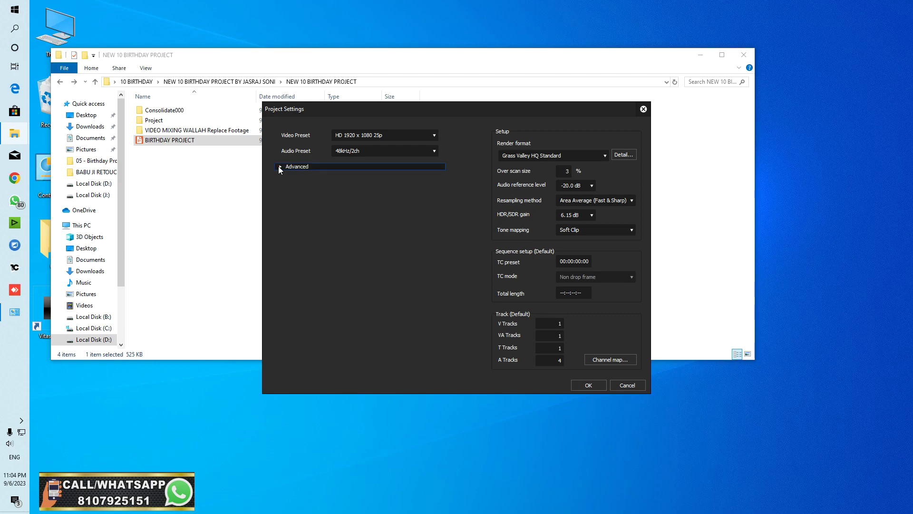
Set the video preset to HD 1920 x 1080 50p, check the 50.00 frame rate in the advanced settings, and create the project
{"action": "left_click", "coordinate": [279, 167]}
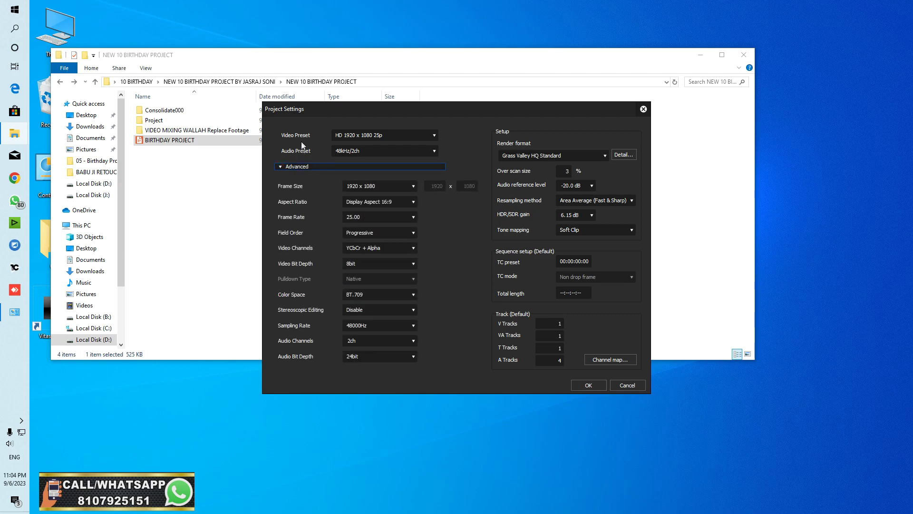
{"action": "left_click", "coordinate": [433, 137]}
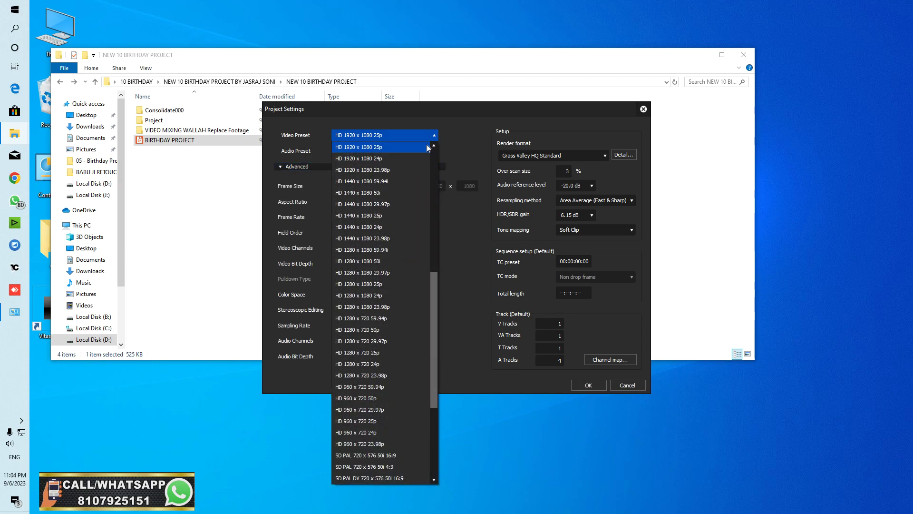
{"action": "scroll", "coordinate": [404, 155], "scroll_direction": "up", "scroll_amount": 1}
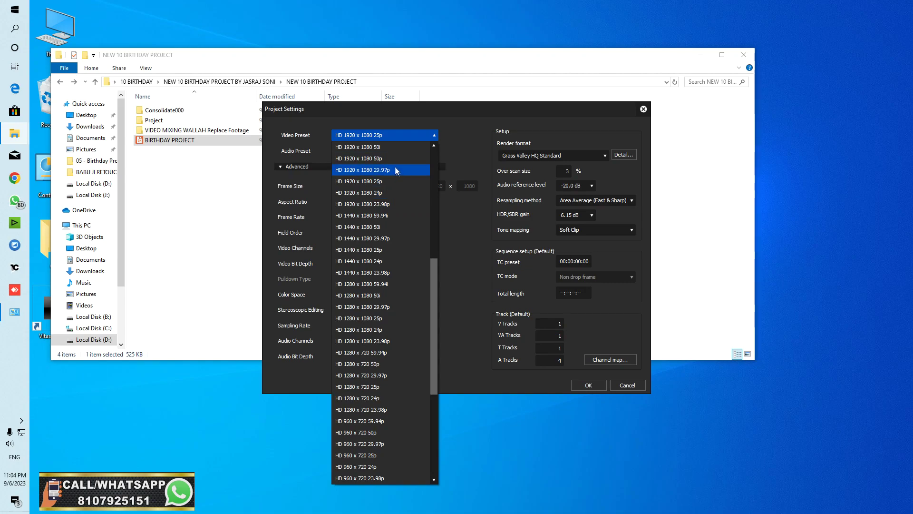
{"action": "left_click", "coordinate": [385, 159]}
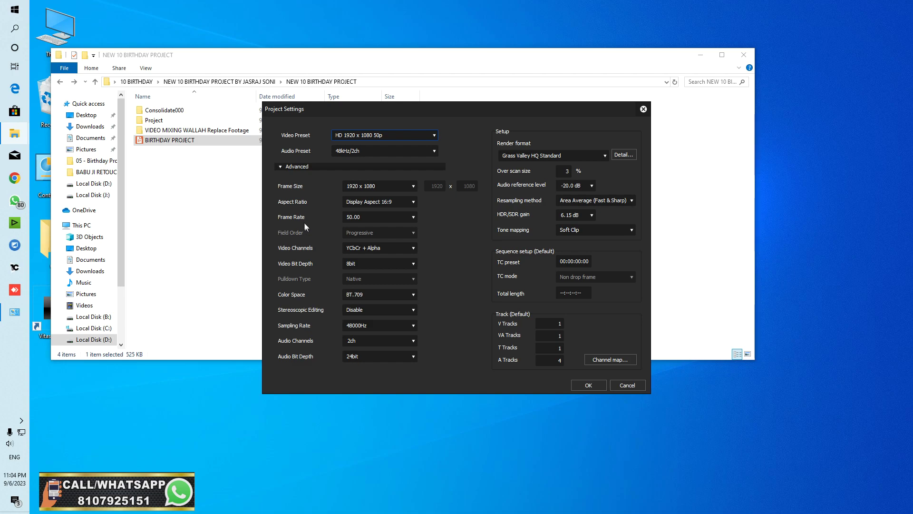
{"action": "left_click", "coordinate": [375, 217]}
{"action": "left_click", "coordinate": [375, 218]}
{"action": "left_click", "coordinate": [375, 217]}
{"action": "left_click", "coordinate": [381, 308]}
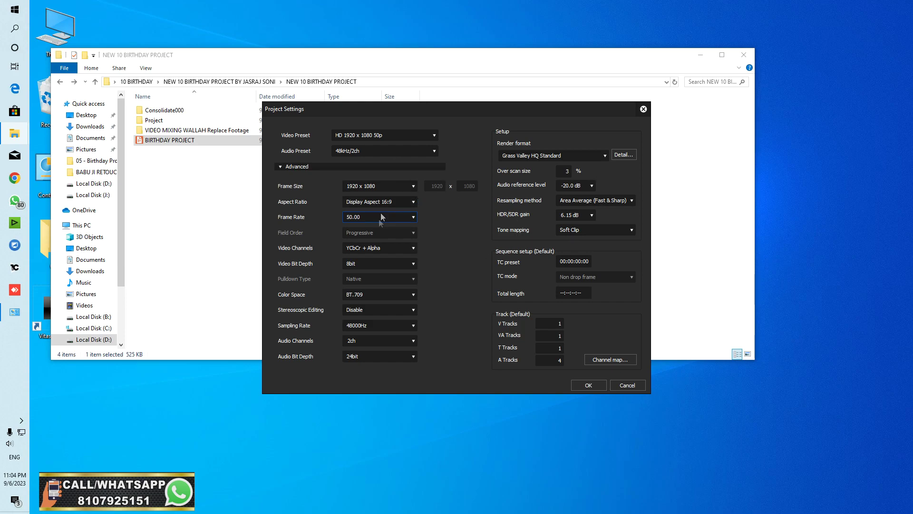
{"action": "left_click", "coordinate": [588, 386]}
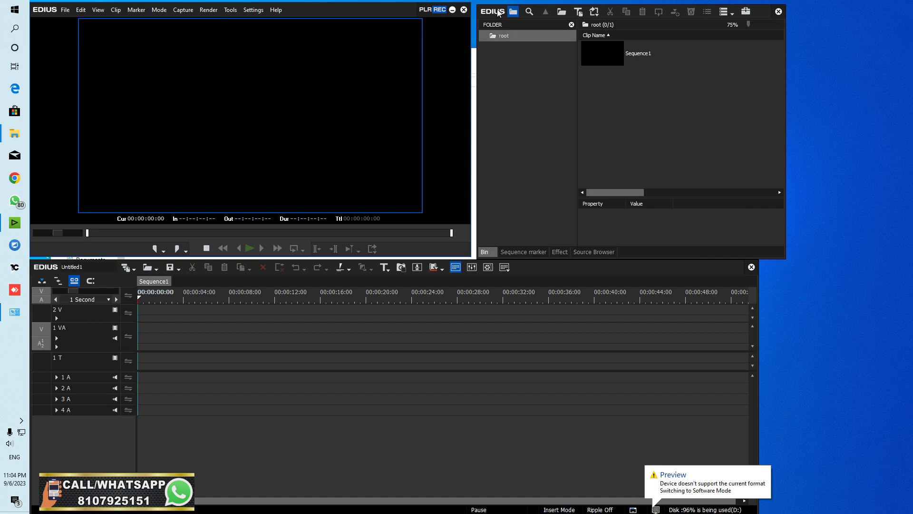
Align the bin window beside the player and choose the BIRTHDAY PROJECT file from 10 BIRTHDAY on the Desktop for sequence import
{"action": "left_click_drag", "start_coordinate": [496, 12], "coordinate": [491, 10]}
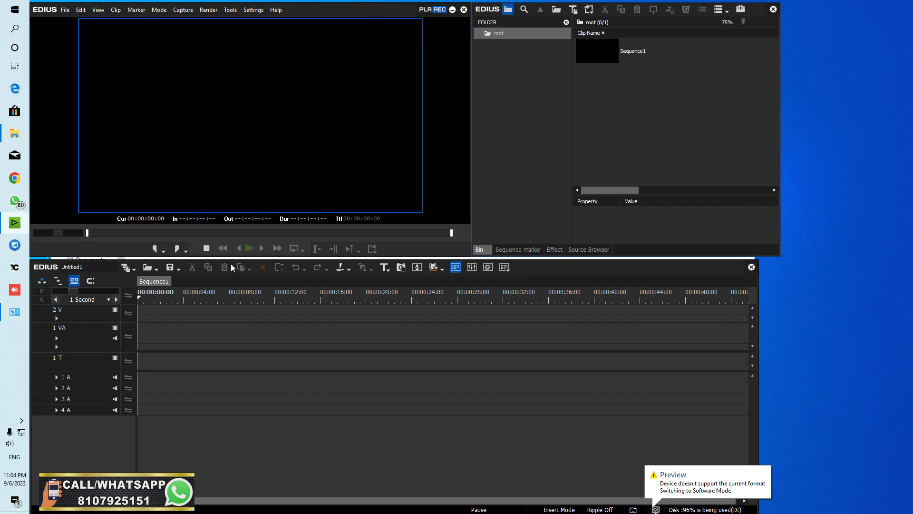
{"action": "left_click", "coordinate": [156, 269]}
{"action": "left_click", "coordinate": [166, 291]}
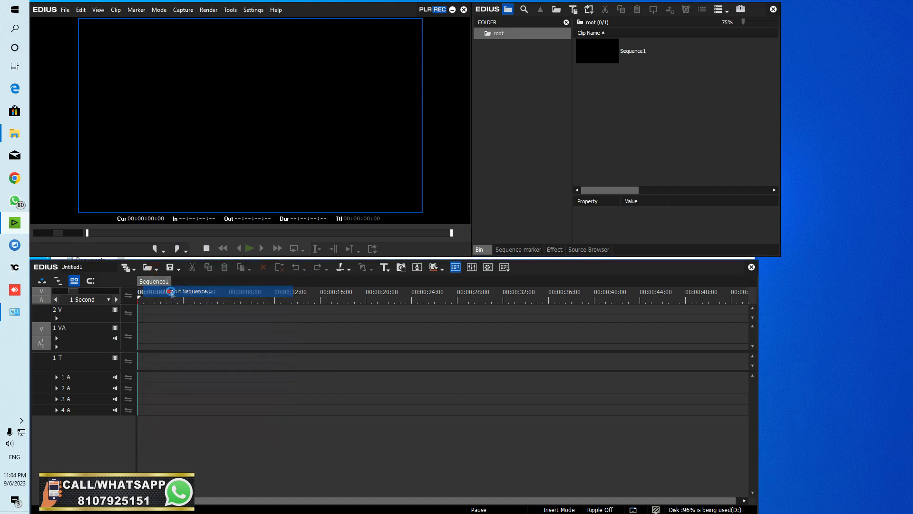
{"action": "left_click", "coordinate": [473, 306]}
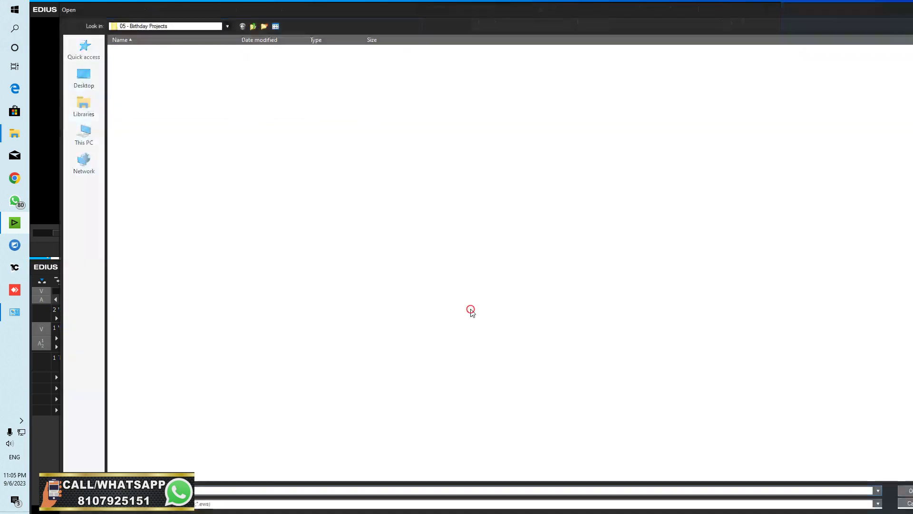
{"action": "left_click", "coordinate": [91, 132]}
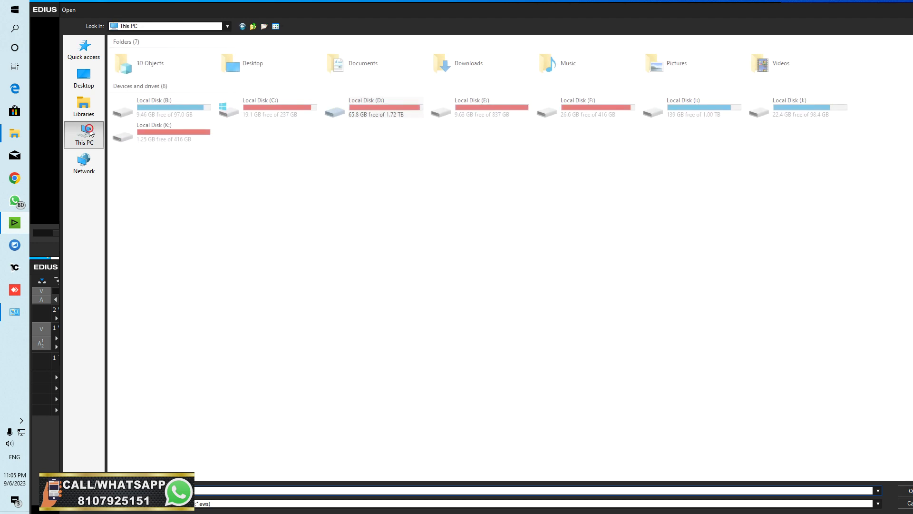
{"action": "left_click", "coordinate": [237, 65]}
{"action": "double_click", "coordinate": [236, 65]}
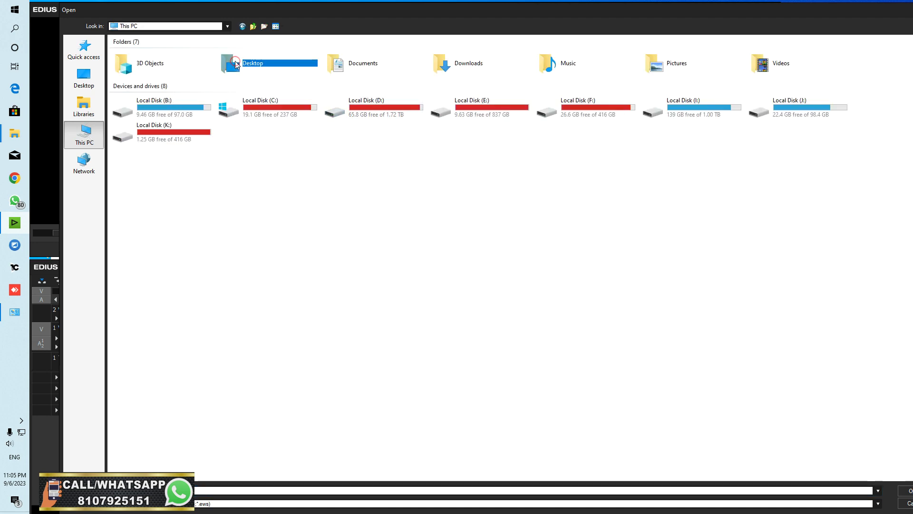
{"action": "double_click", "coordinate": [128, 70]}
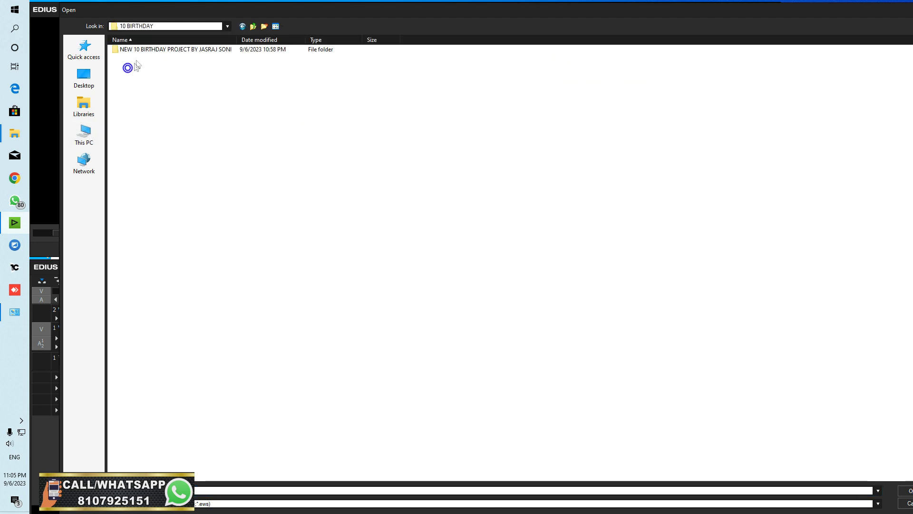
{"action": "double_click", "coordinate": [134, 50]}
{"action": "double_click", "coordinate": [139, 51]}
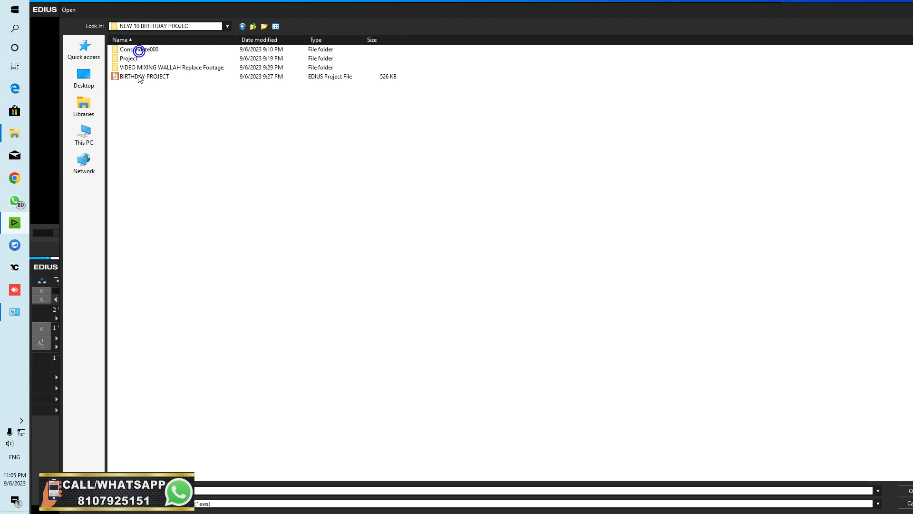
{"action": "double_click", "coordinate": [138, 77]}
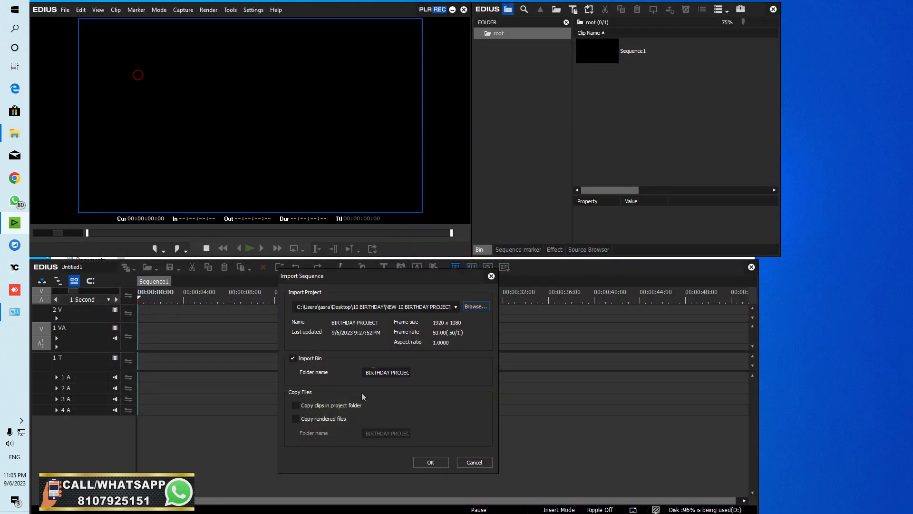
Import the project's sequences with their BIRTHDAY PROJECT bin folder and show the whole Aaja Janam Dinm Tera sequence at a 30-second timeline scale
{"action": "left_click", "coordinate": [429, 463]}
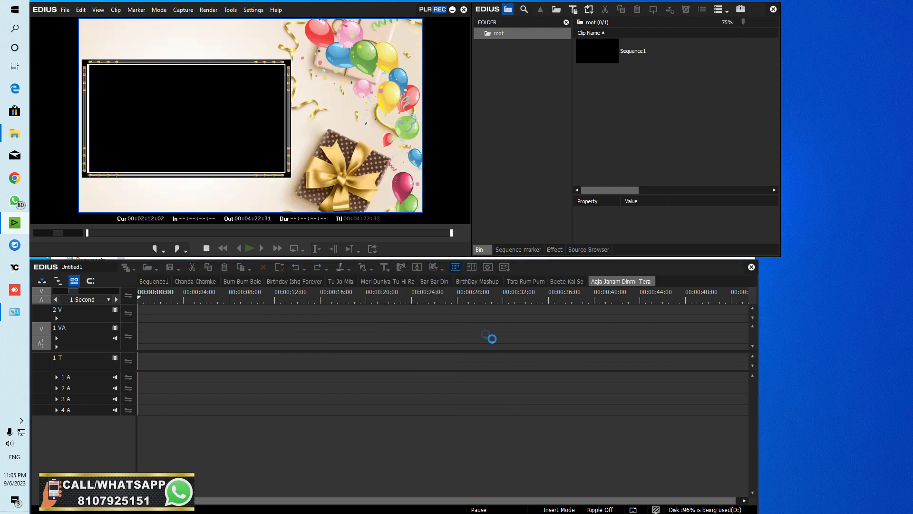
{"action": "left_click_drag", "start_coordinate": [452, 499], "coordinate": [228, 501]}
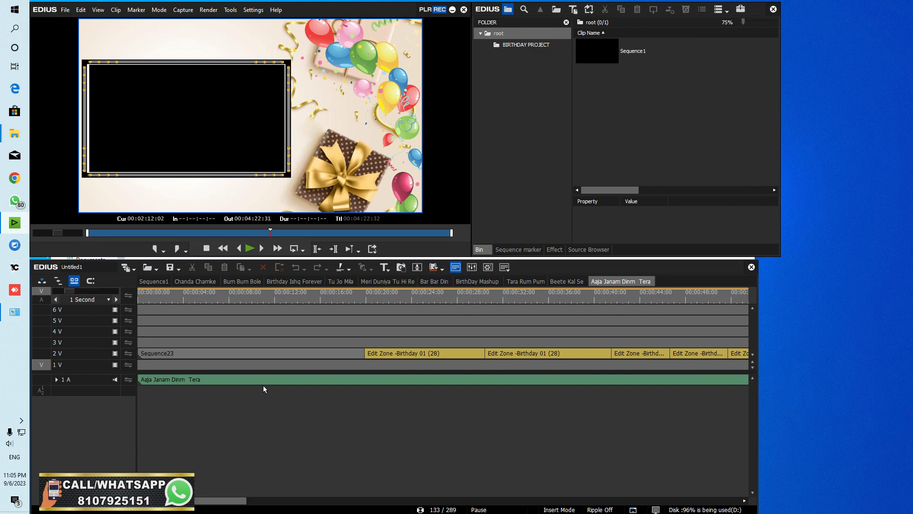
{"action": "scroll", "coordinate": [264, 388], "scroll_direction": "down", "scroll_amount": 5}
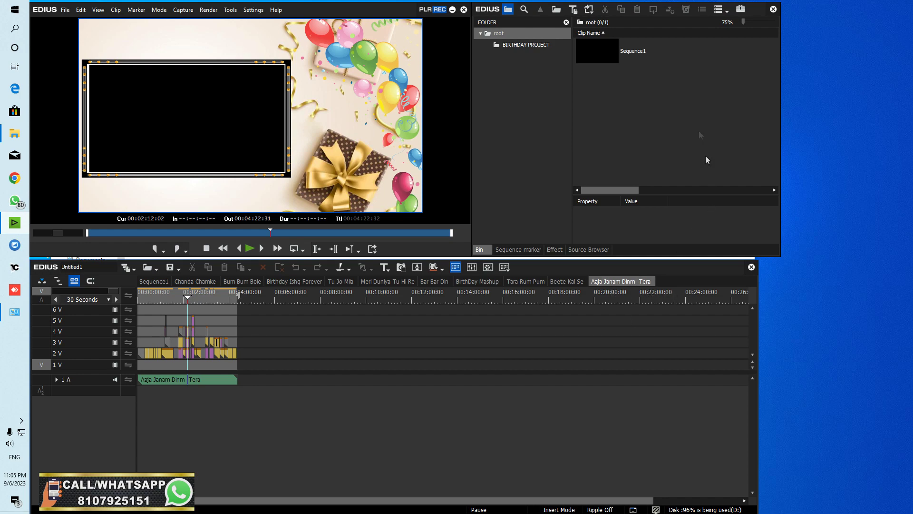
Start adding clips to the bin's root folder and browse to the YouTubeDownloads folder in Documents
{"action": "left_click", "coordinate": [623, 104]}
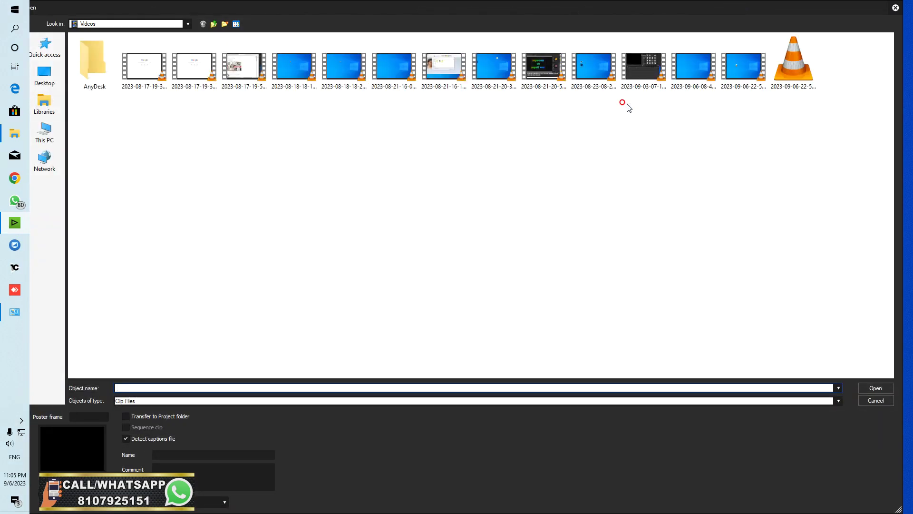
{"action": "left_click", "coordinate": [60, 133]}
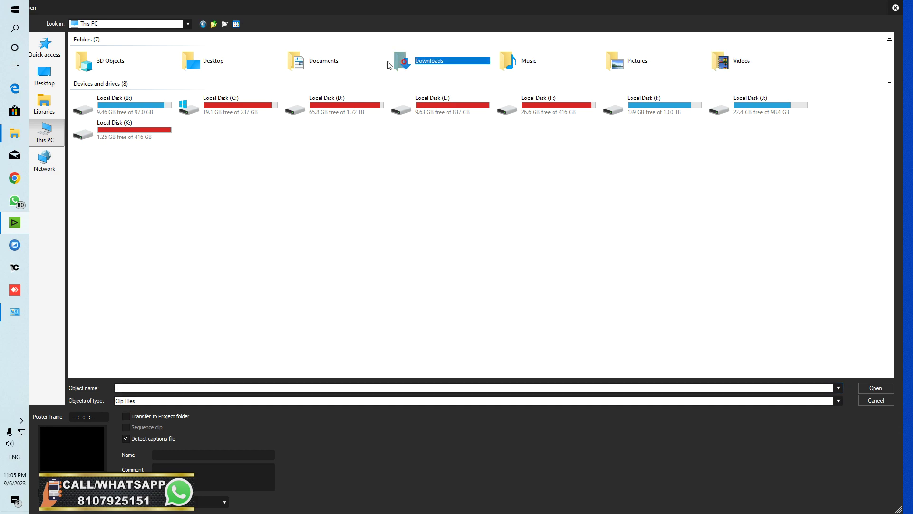
{"action": "double_click", "coordinate": [324, 61]}
{"action": "double_click", "coordinate": [128, 120]}
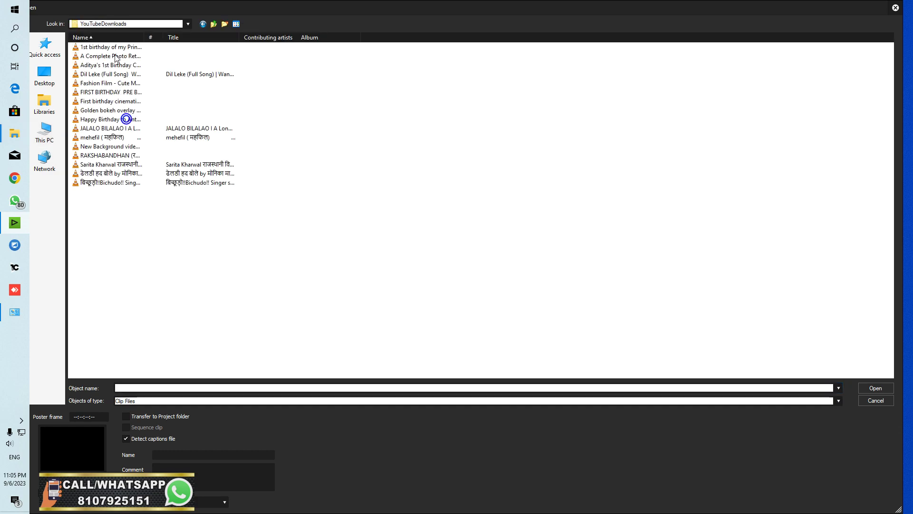
{"action": "left_click_drag", "start_coordinate": [303, 51], "coordinate": [252, 59]}
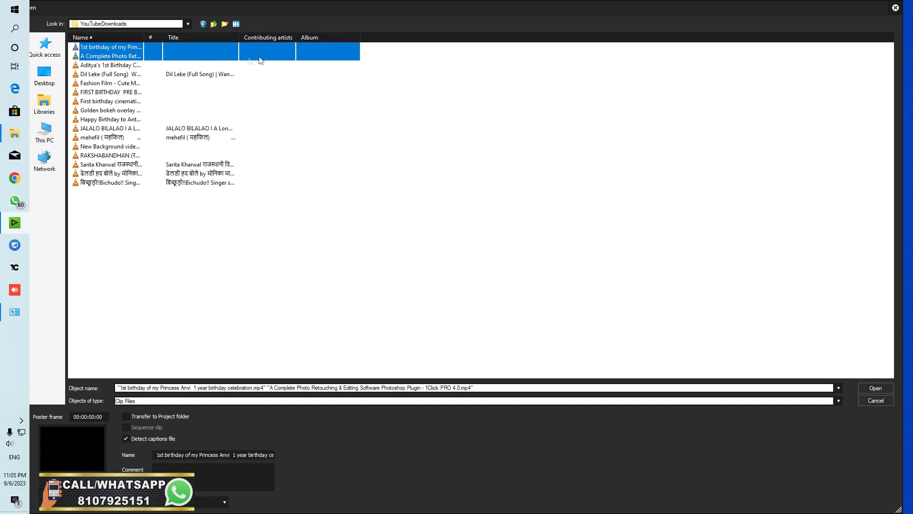
{"action": "left_click", "coordinate": [367, 57]}
{"action": "left_click", "coordinate": [127, 49]}
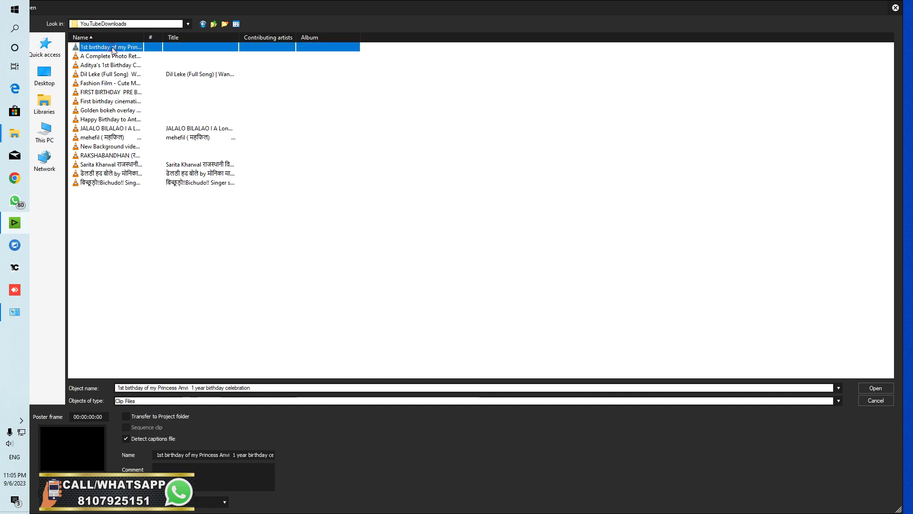
{"action": "left_click", "coordinate": [102, 65], "text": "shift"}
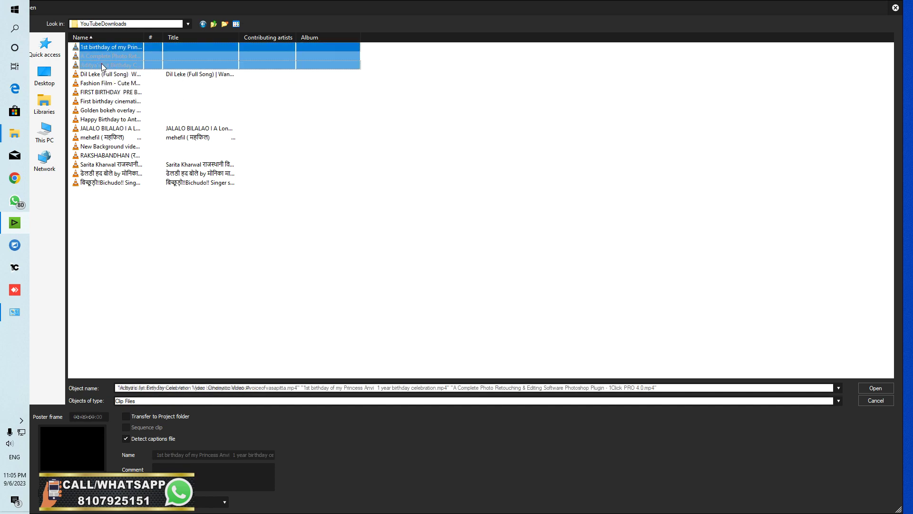
{"action": "left_click", "coordinate": [210, 110]}
Add the five videos with birthday in their titles to the root bin and select the First birthday cinematic video clip
{"action": "left_click", "coordinate": [107, 47]}
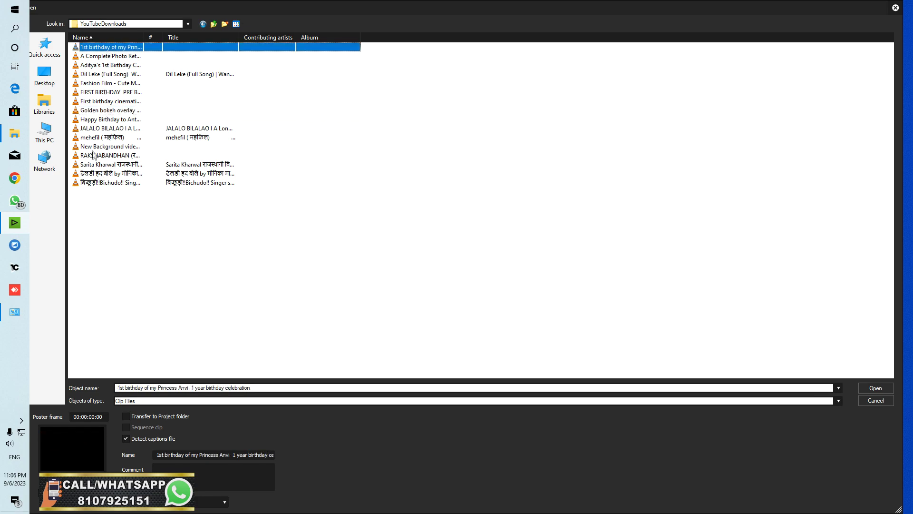
{"action": "left_click", "coordinate": [90, 120], "text": "ctrl"}
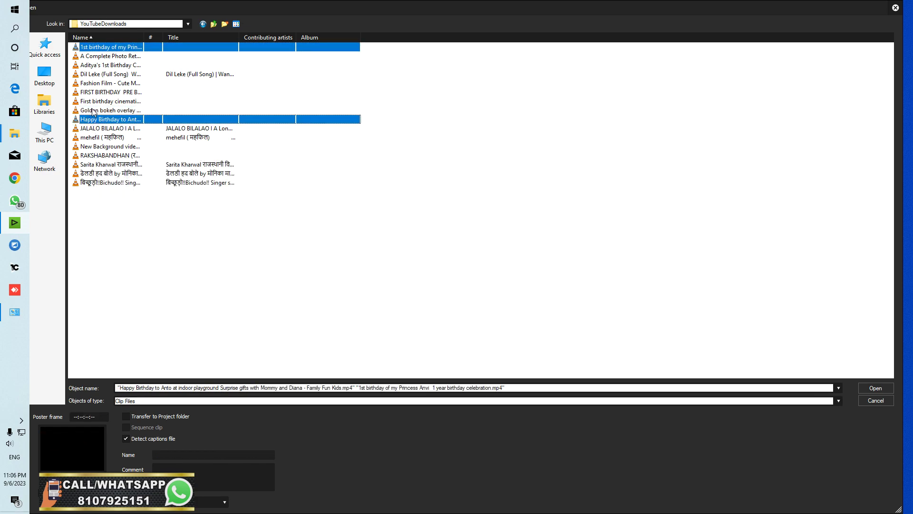
{"action": "left_click", "coordinate": [93, 101], "text": "ctrl"}
{"action": "left_click", "coordinate": [93, 91], "text": "ctrl"}
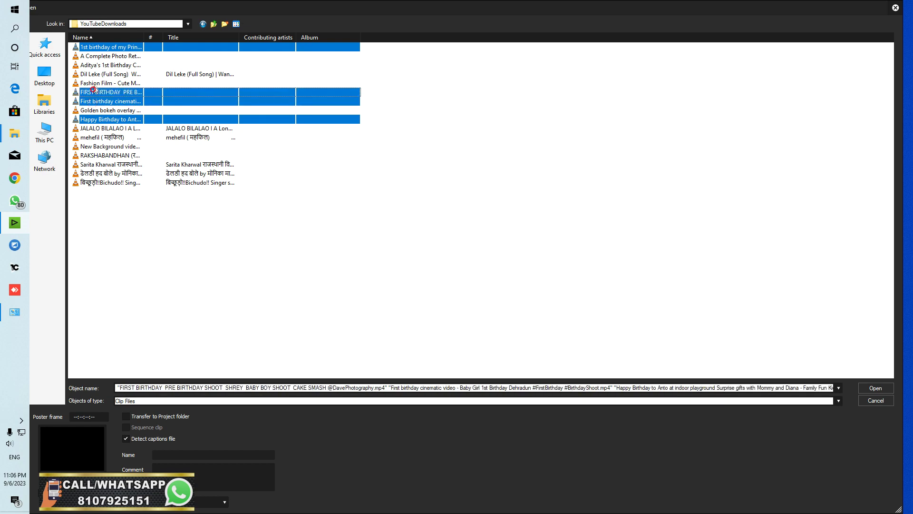
{"action": "left_click", "coordinate": [94, 67], "text": "ctrl"}
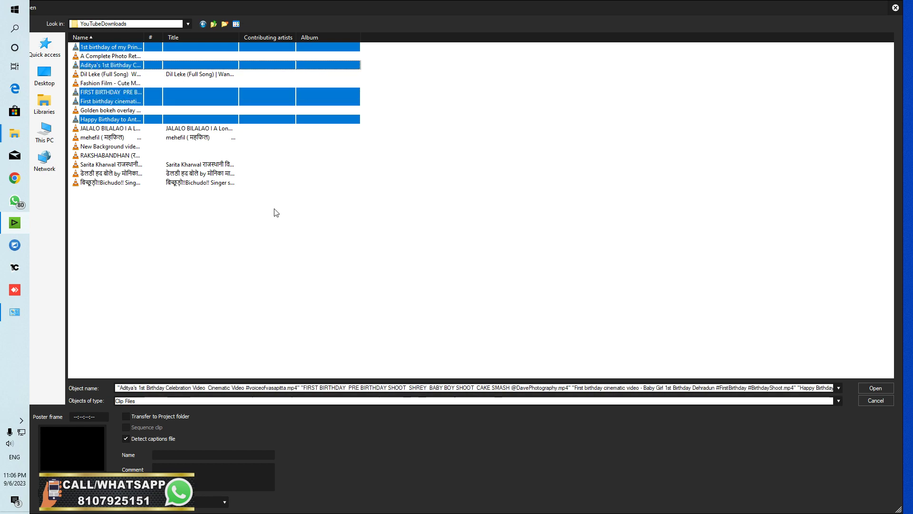
{"action": "key", "text": "Return"}
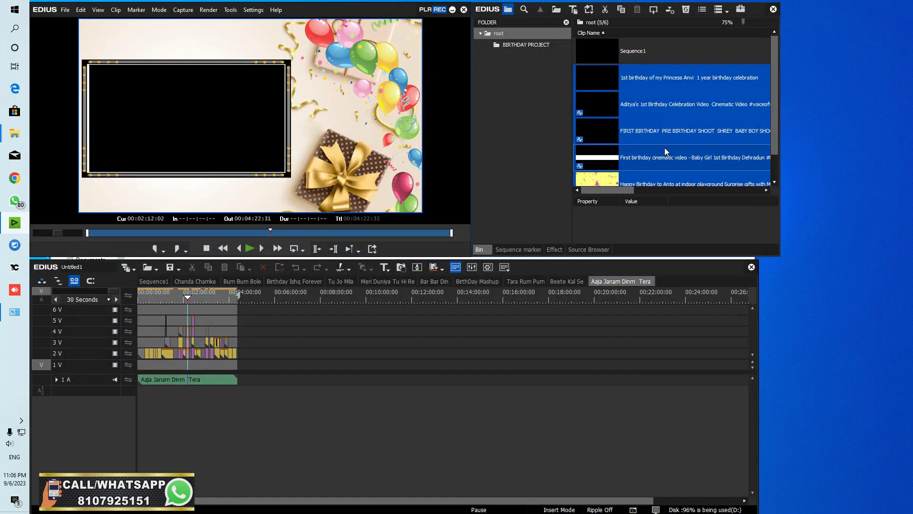
{"action": "left_click", "coordinate": [665, 149]}
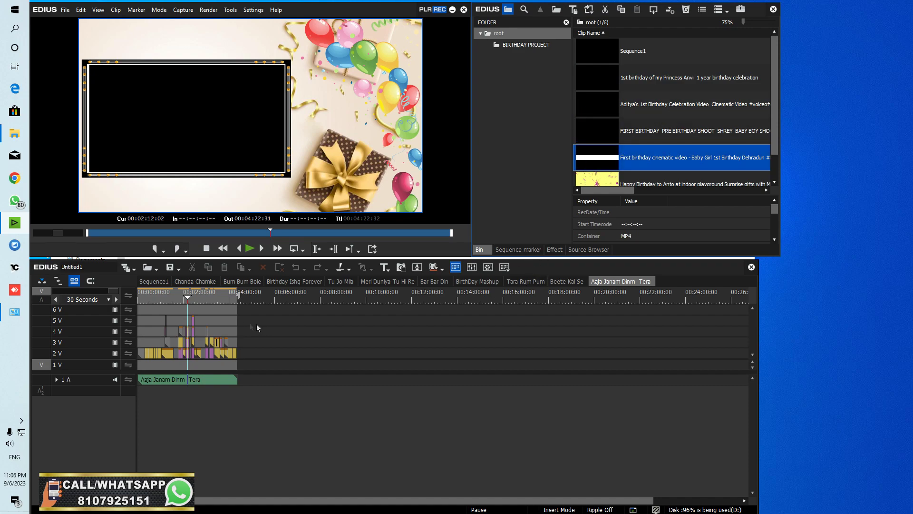
Open the Chanda Chamke sequence, insert the 1 year birthday celebration clip at the start of track 1 V, and fit the timeline
{"action": "left_click", "coordinate": [137, 296]}
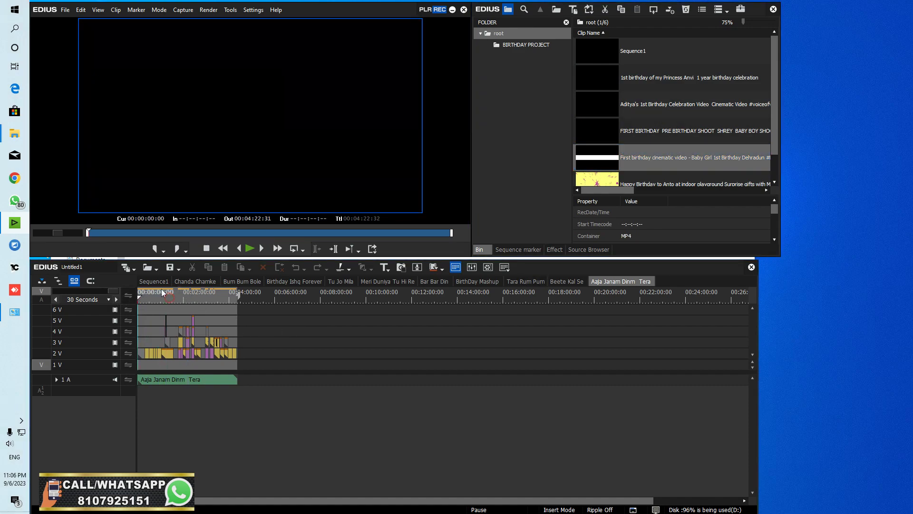
{"action": "left_click", "coordinate": [195, 281]}
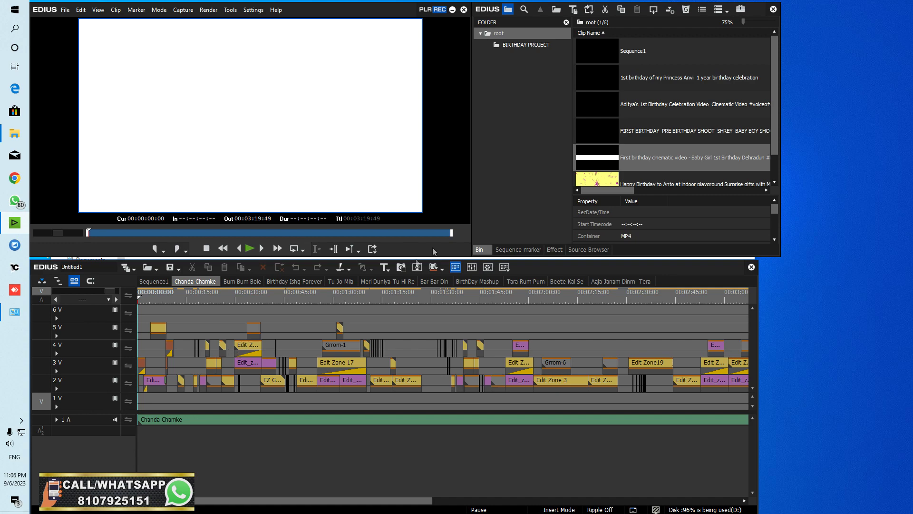
{"action": "left_click_drag", "start_coordinate": [654, 77], "coordinate": [107, 417]}
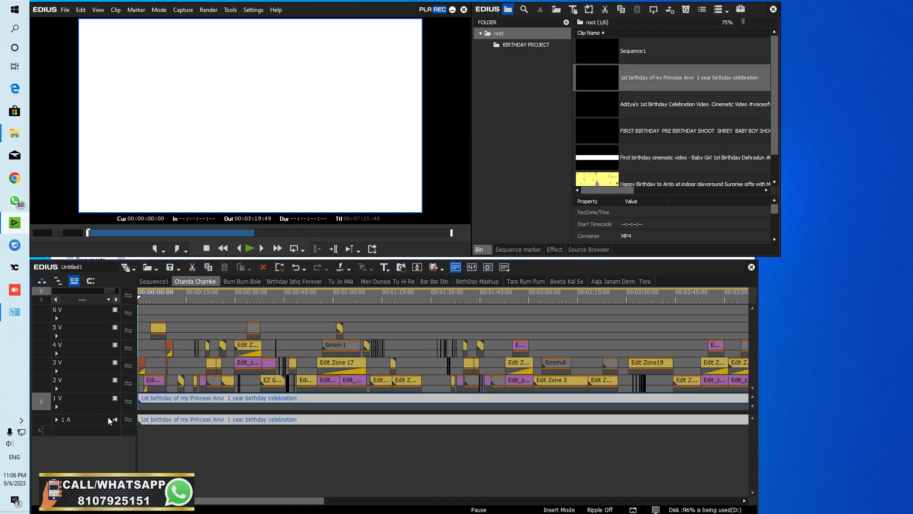
{"action": "key", "text": "ctrl+0"}
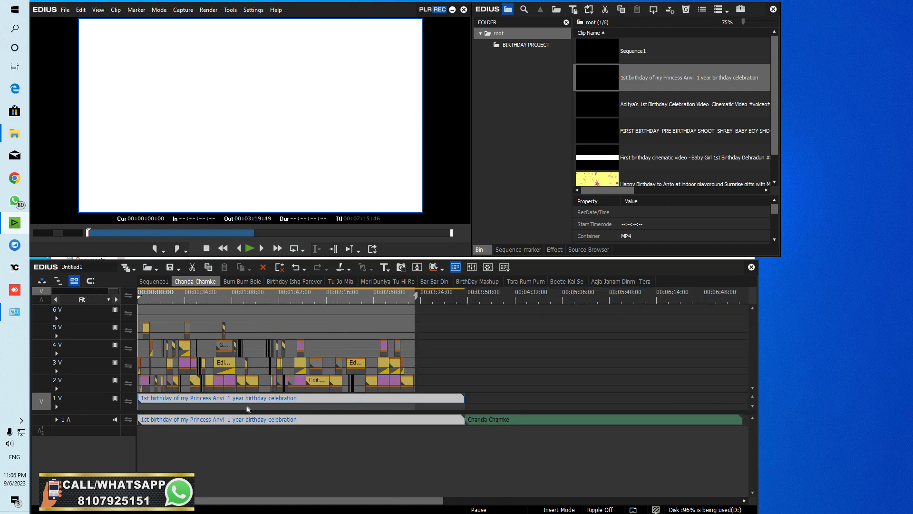
Ungroup the video and audio of the birthday celebration clip on track 1 V
{"action": "left_click", "coordinate": [504, 421]}
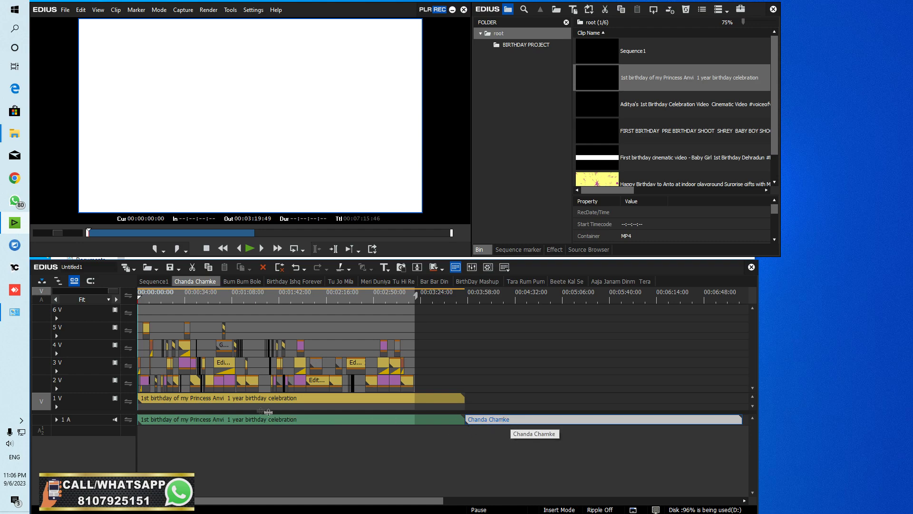
{"action": "left_click", "coordinate": [183, 398]}
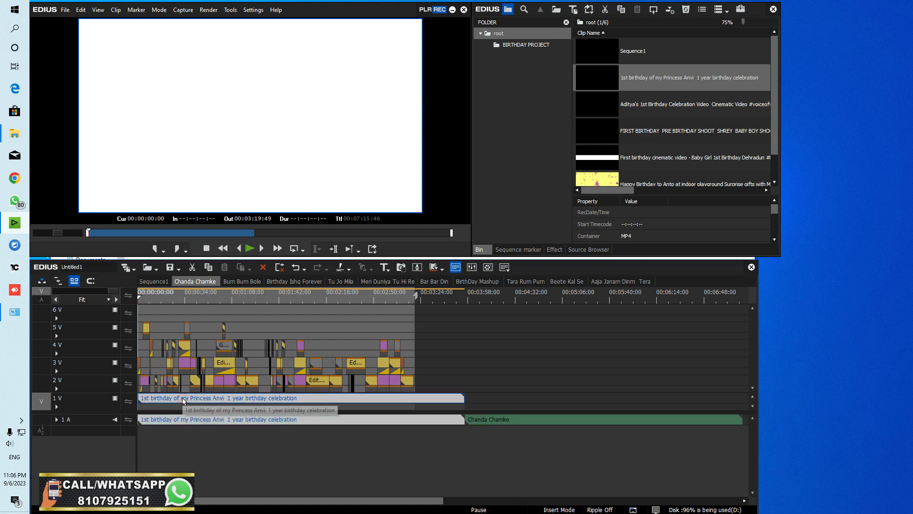
{"action": "right_click", "coordinate": [182, 397]}
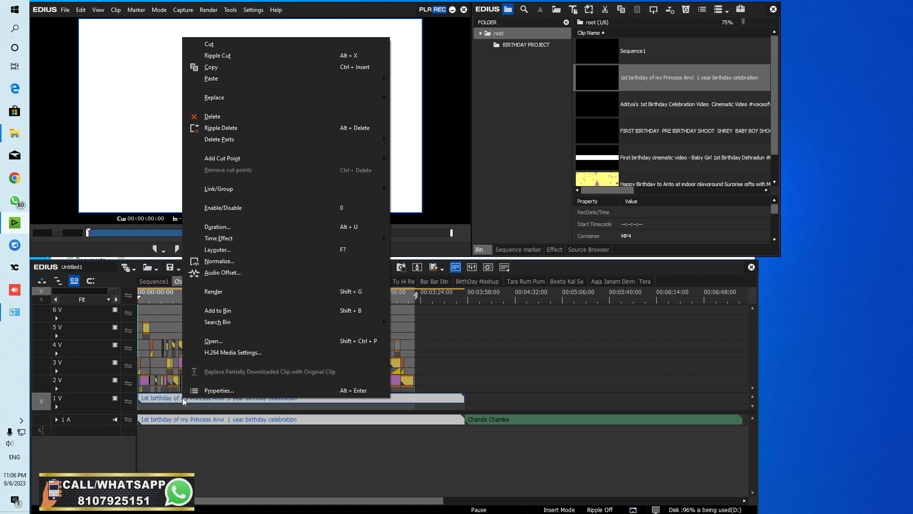
{"action": "left_click", "coordinate": [295, 466]}
{"action": "left_click", "coordinate": [497, 391]}
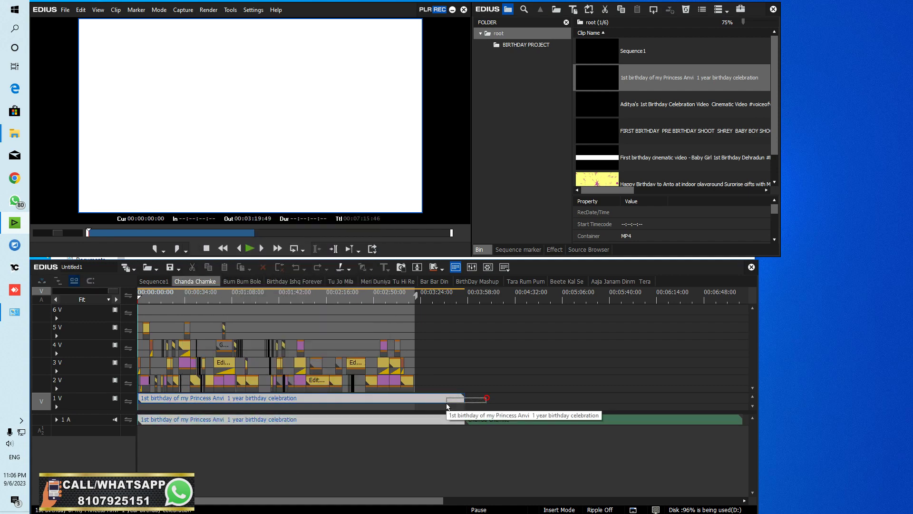
{"action": "left_click", "coordinate": [373, 449]}
{"action": "right_click", "coordinate": [295, 400]}
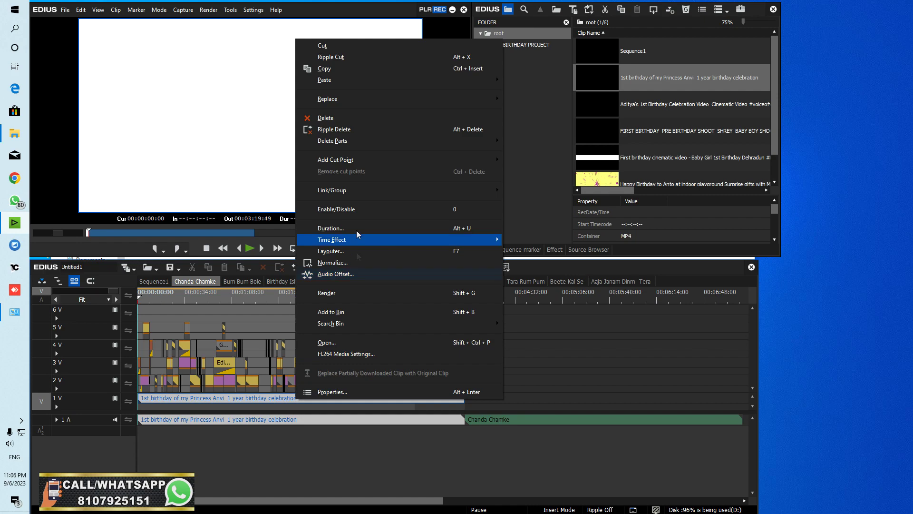
{"action": "left_click", "coordinate": [356, 193]}
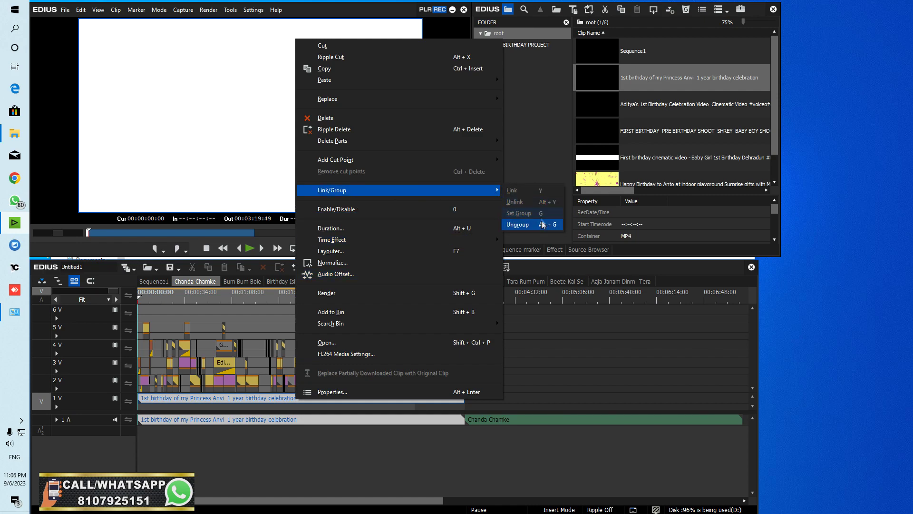
{"action": "left_click", "coordinate": [544, 224]}
{"action": "left_click", "coordinate": [437, 461]}
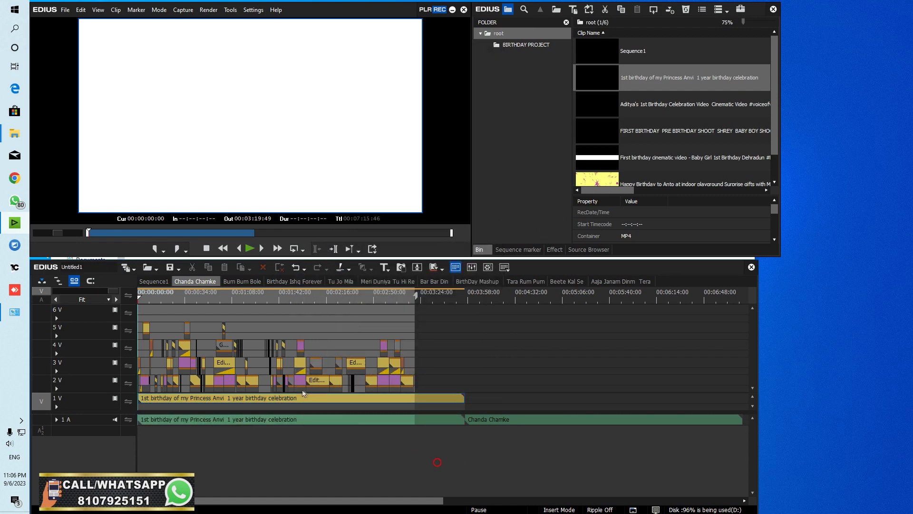
Delete the birthday clip's audio from track 1 A and move the Chanda Chamke music to the start of the timeline
{"action": "left_click", "coordinate": [244, 421]}
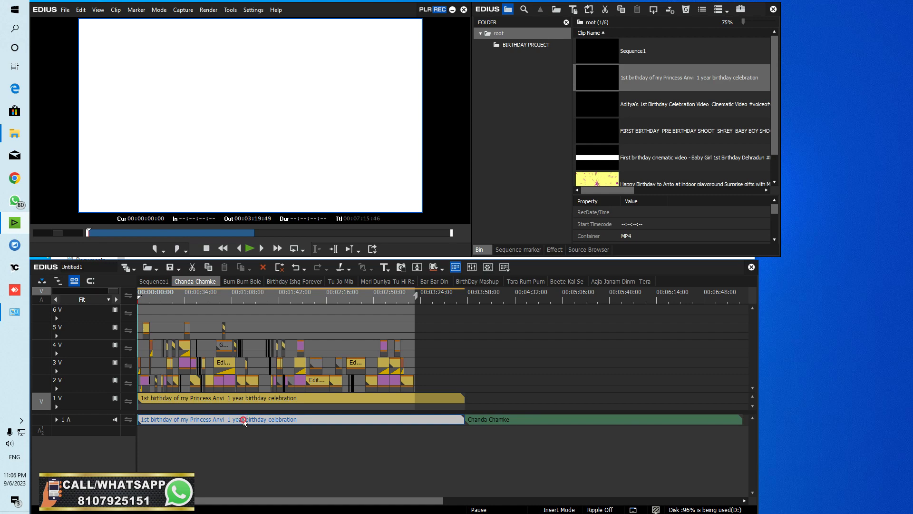
{"action": "key", "text": "Delete"}
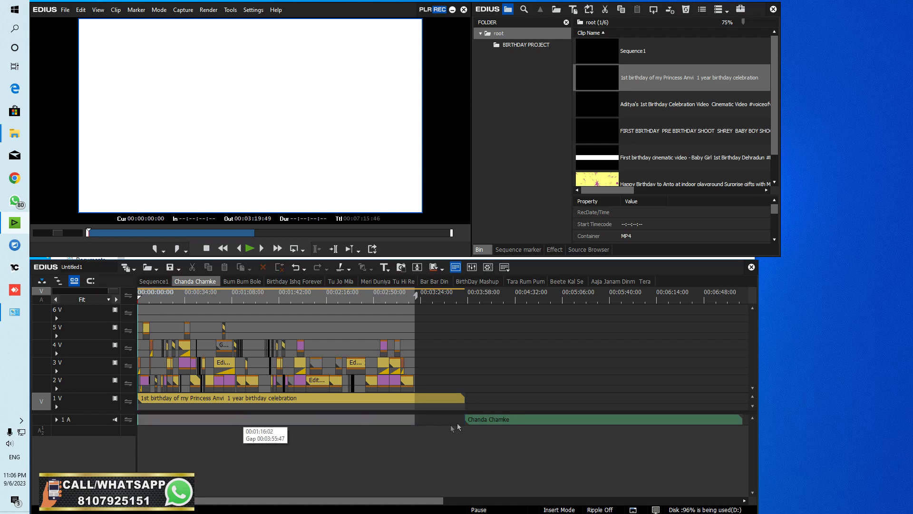
{"action": "left_click", "coordinate": [474, 418]}
{"action": "left_click_drag", "start_coordinate": [489, 421], "coordinate": [161, 421]}
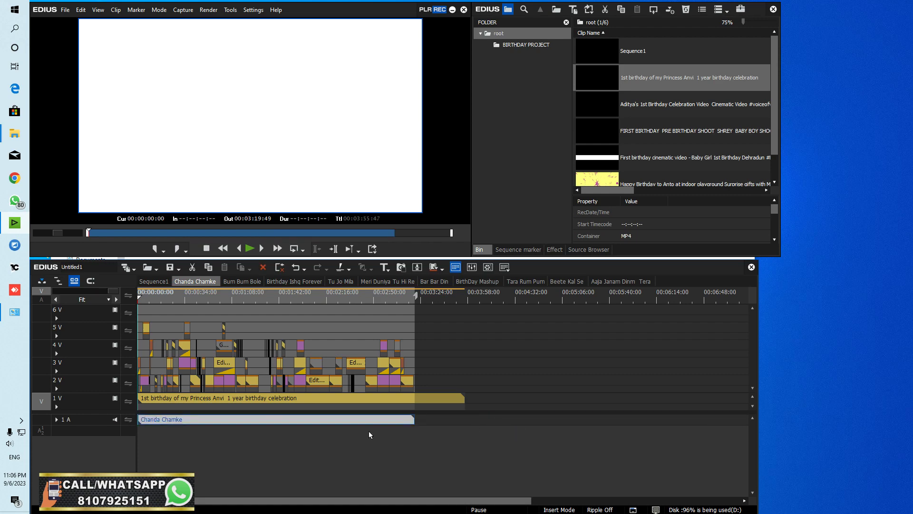
Cut the 1 V birthday clip at 00:03:19:48, where the music ends, and delete the excess
{"action": "left_click_drag", "start_coordinate": [205, 298], "coordinate": [418, 328]}
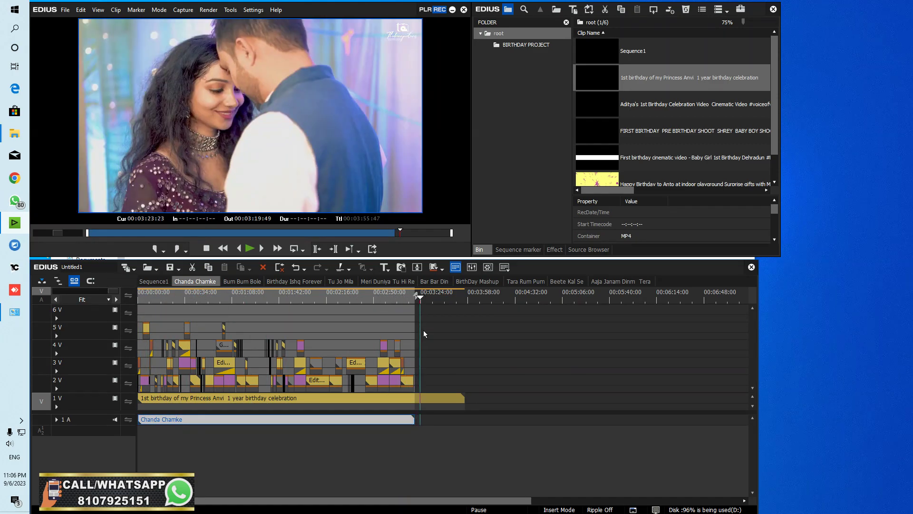
{"action": "scroll", "coordinate": [423, 330], "scroll_direction": "up", "scroll_amount": 4}
{"action": "scroll", "coordinate": [395, 315], "scroll_direction": "down", "scroll_amount": 3}
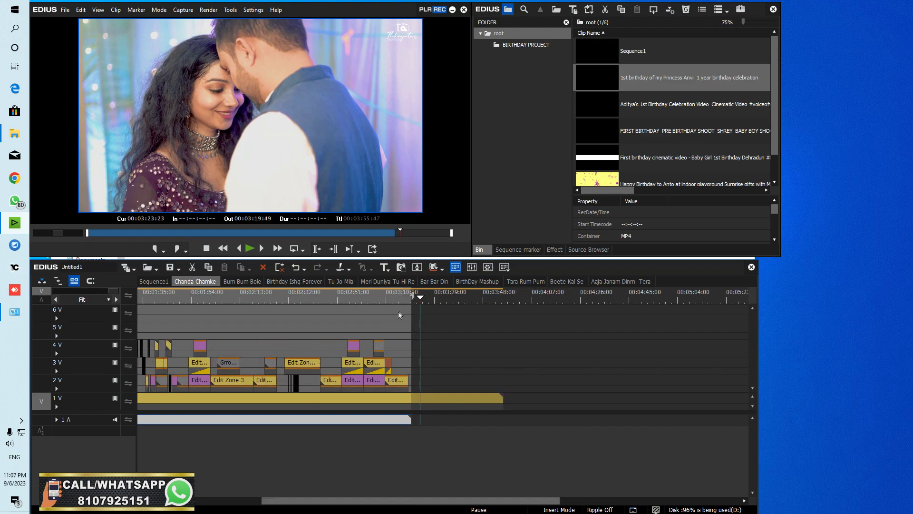
{"action": "left_click_drag", "start_coordinate": [420, 300], "coordinate": [411, 301]}
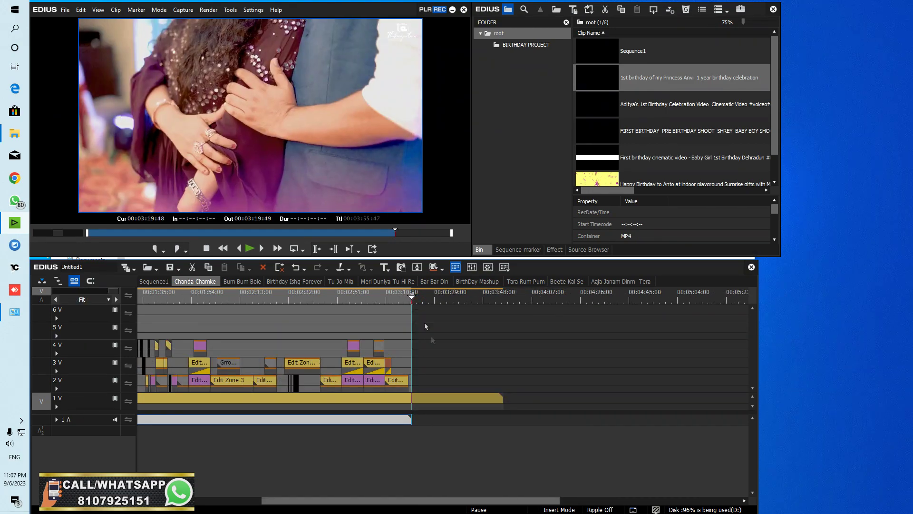
{"action": "left_click", "coordinate": [432, 397]}
{"action": "key", "text": "Delete"}
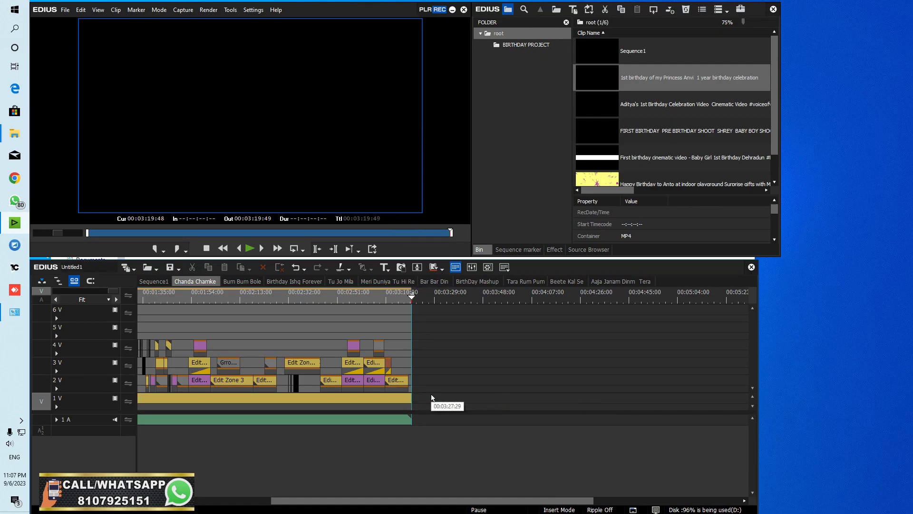
Mute audio track 1 A and play the Chanda Chamke sequence from 00:00:48:16
{"action": "left_click", "coordinate": [277, 298]}
{"action": "left_click_drag", "start_coordinate": [196, 302], "coordinate": [90, 303]}
{"action": "left_click_drag", "start_coordinate": [264, 498], "coordinate": [248, 501]}
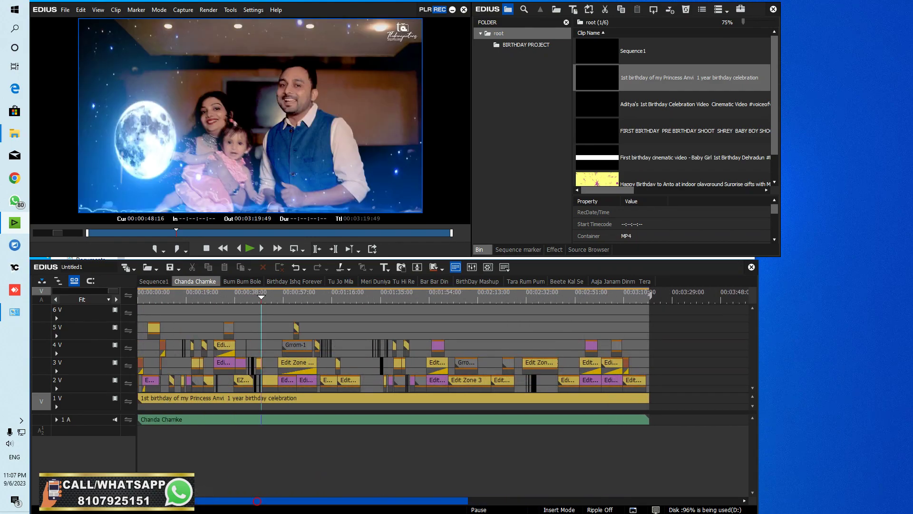
{"action": "left_click", "coordinate": [116, 420]}
{"action": "key", "text": "space"}
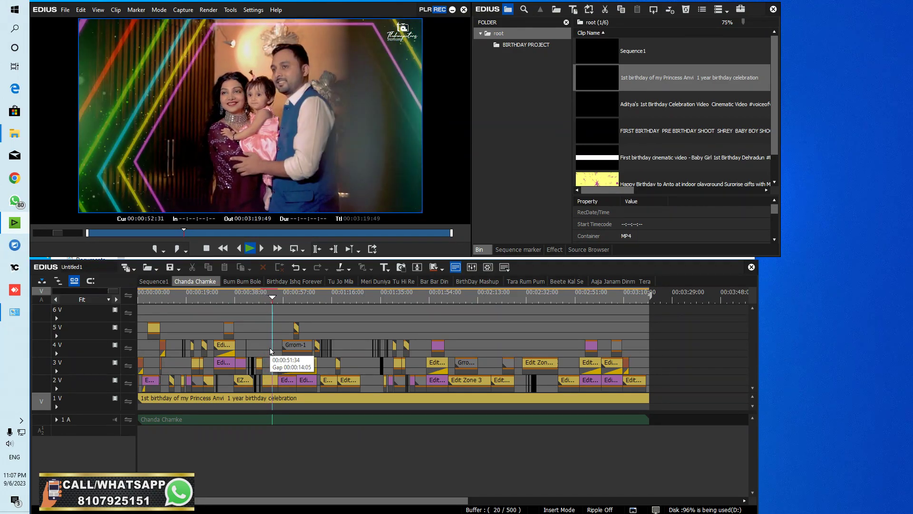
Examine how the birthday footage appears in the Chanda Chamke effects from 00:01:00:02 to 00:02:58:48
{"action": "left_click", "coordinate": [291, 297]}
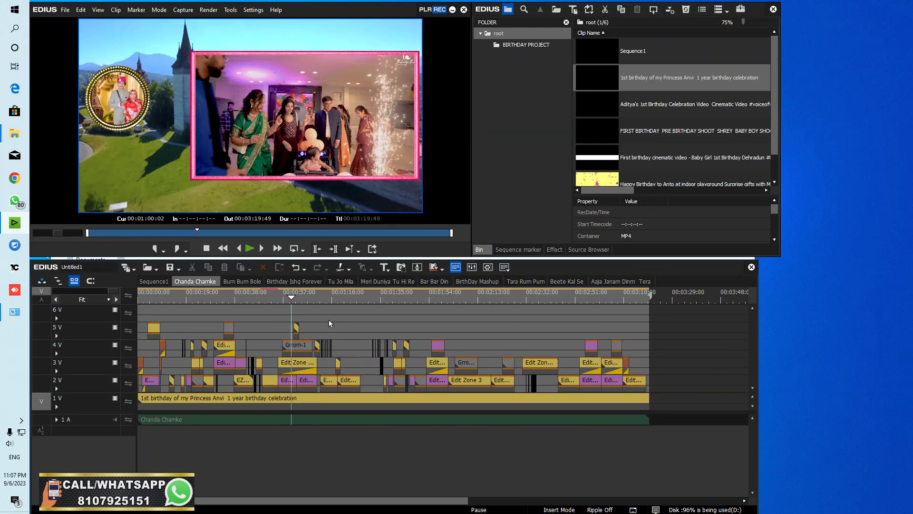
{"action": "scroll", "coordinate": [329, 323], "scroll_direction": "down", "scroll_amount": 1}
{"action": "scroll", "coordinate": [329, 323], "scroll_direction": "down", "scroll_amount": 1}
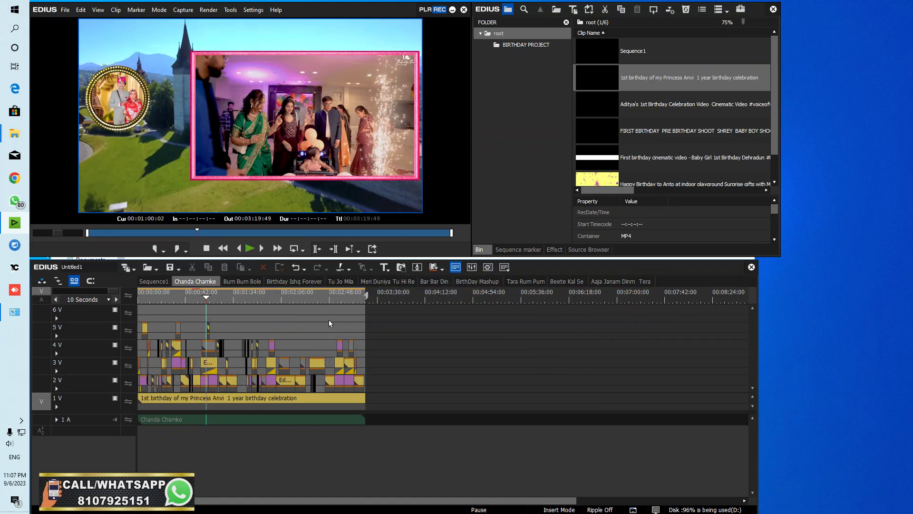
{"action": "scroll", "coordinate": [329, 323], "scroll_direction": "up", "scroll_amount": 1}
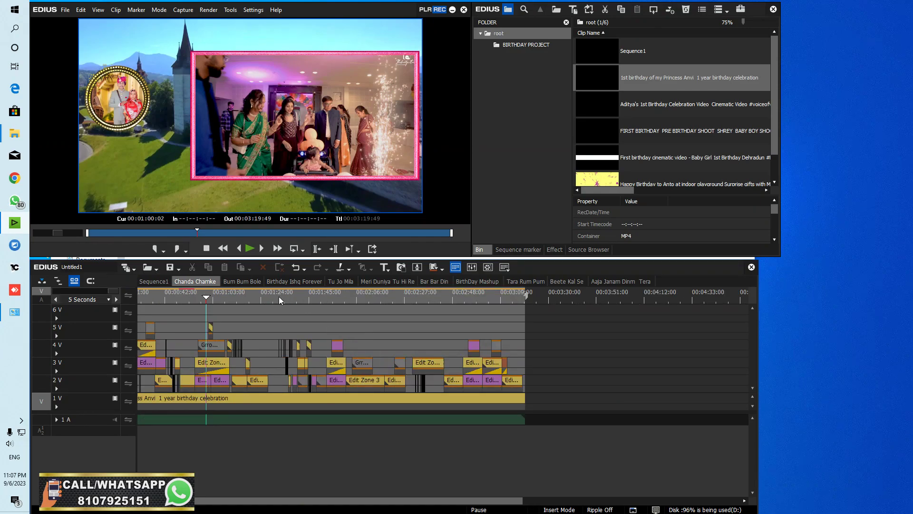
{"action": "left_click_drag", "start_coordinate": [279, 296], "coordinate": [478, 324]}
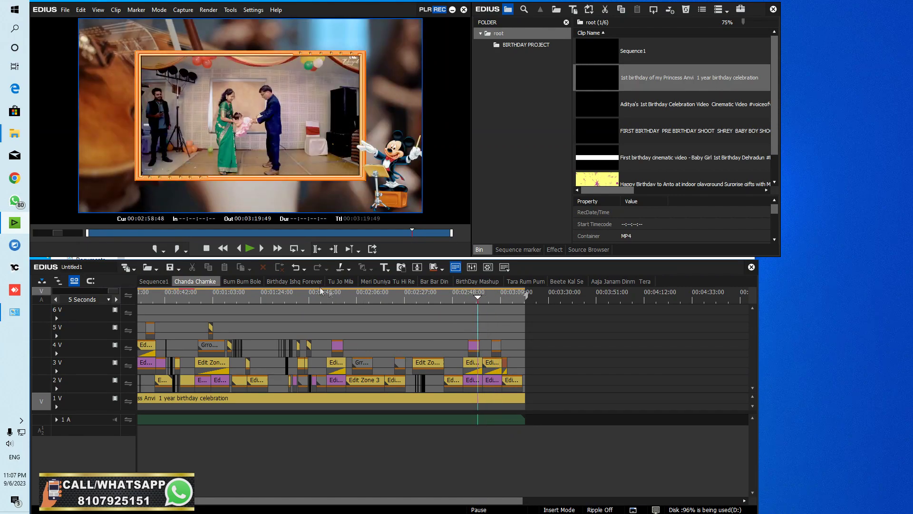
Open the Bum Bum Bole sequence, place the 1st Birthday Celebration cinematic video at the start of track 1 V, and mute track 1 A
{"action": "left_click", "coordinate": [242, 282]}
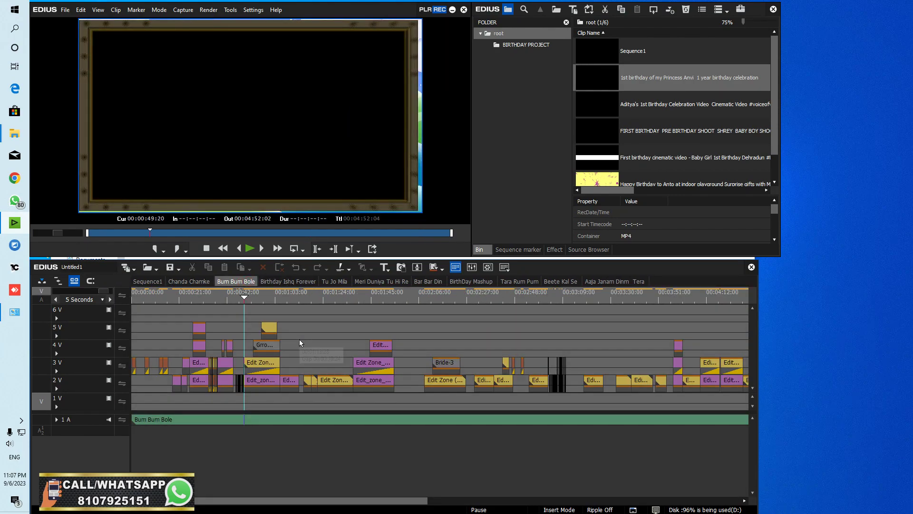
{"action": "scroll", "coordinate": [333, 339], "scroll_direction": "down", "scroll_amount": 1}
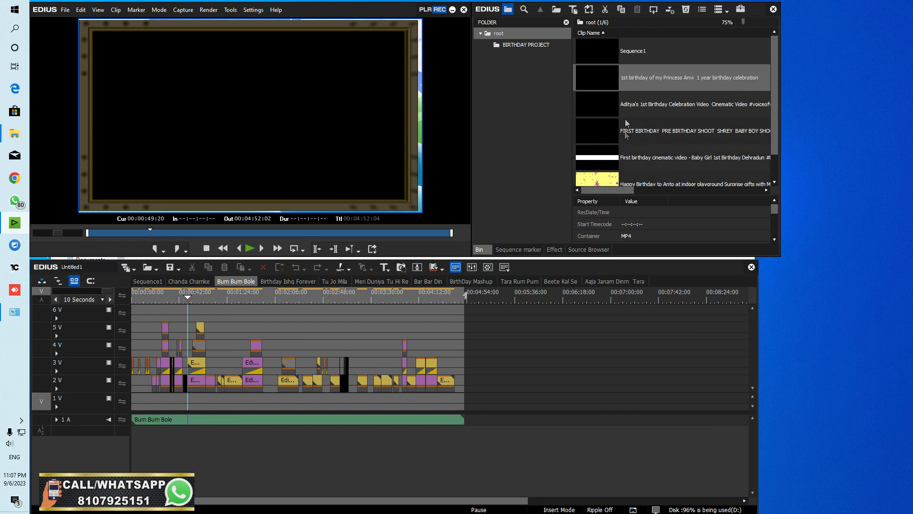
{"action": "left_click_drag", "start_coordinate": [633, 107], "coordinate": [121, 407]}
{"action": "left_click_drag", "start_coordinate": [218, 298], "coordinate": [230, 301]}
{"action": "left_click", "coordinate": [110, 420]}
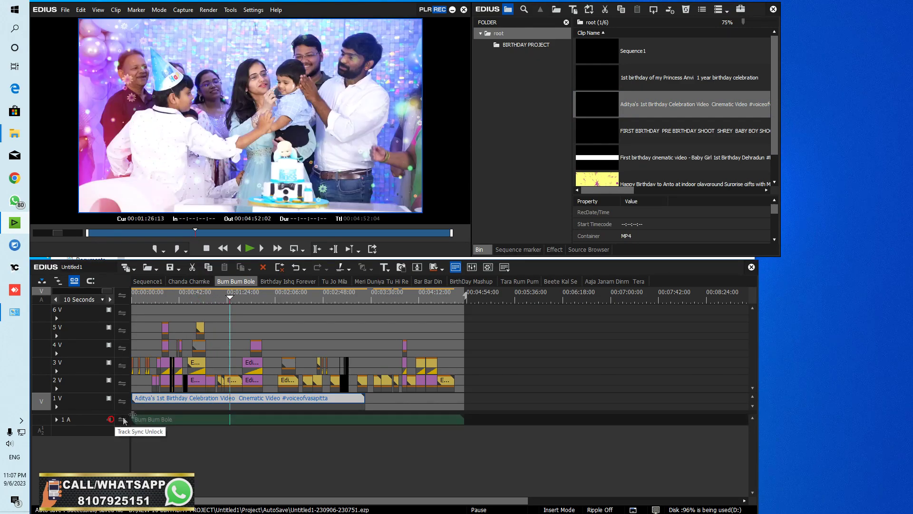
Preview the Bum Bum Bole sequence with the new footage and return to its beginning
{"action": "key", "text": "space"}
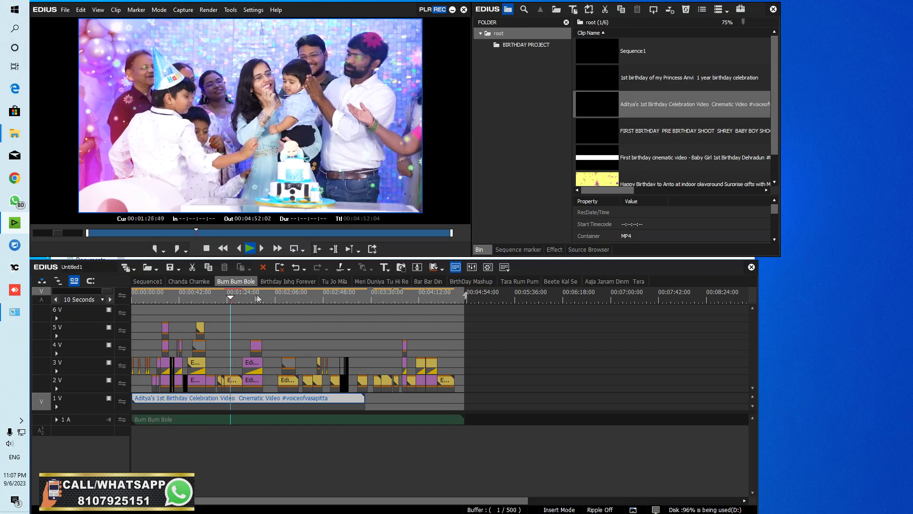
{"action": "left_click_drag", "start_coordinate": [261, 299], "coordinate": [138, 318]}
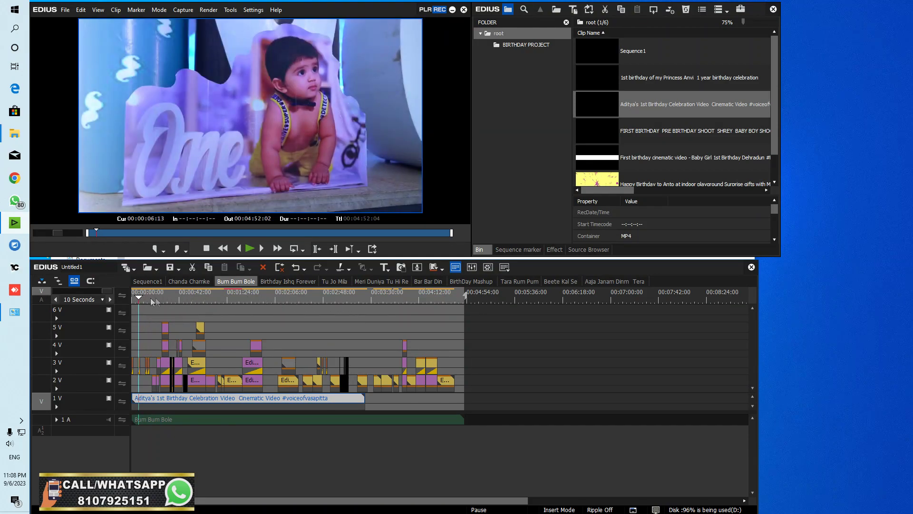
{"action": "left_click_drag", "start_coordinate": [140, 298], "coordinate": [116, 296]}
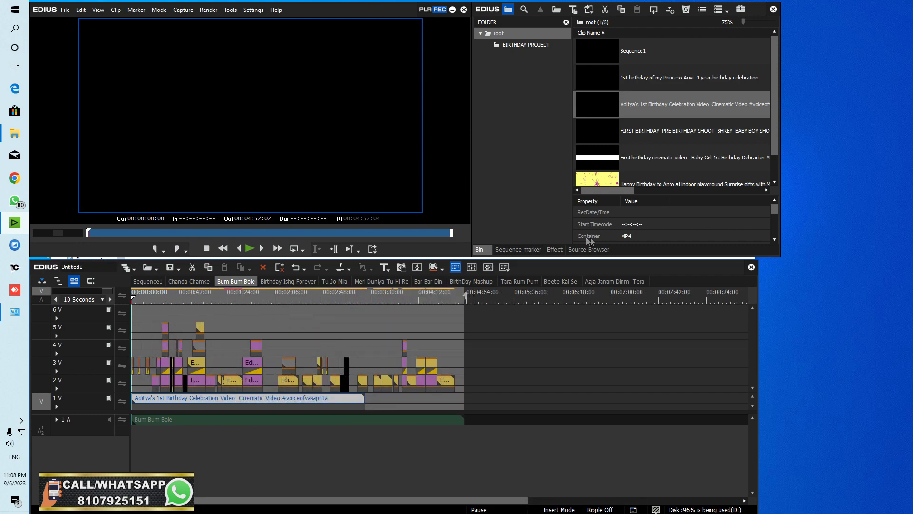
Delete the Bum Bum Bole content between in point 00:03:24:30 and out point 00:04:46:13, and check the remaining effects
{"action": "left_click_drag", "start_coordinate": [363, 299], "coordinate": [365, 298]}
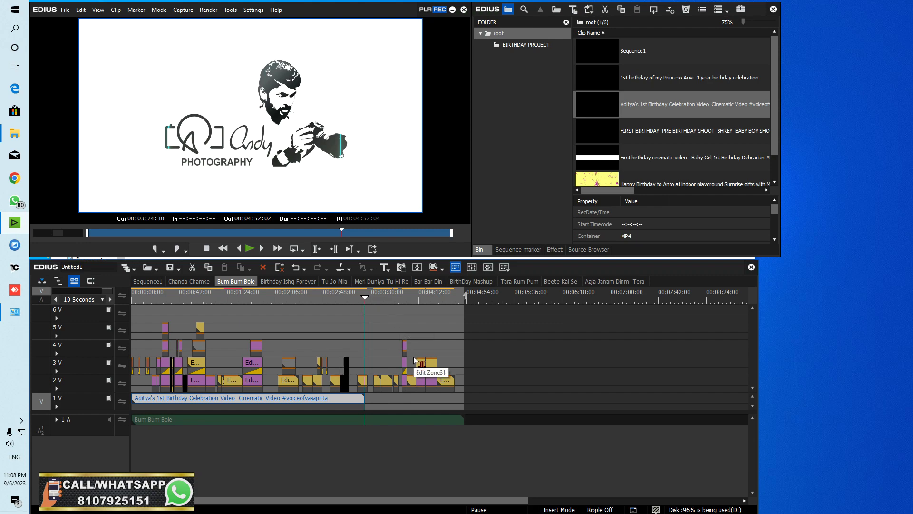
{"action": "key", "text": "i"}
{"action": "left_click_drag", "start_coordinate": [431, 298], "coordinate": [458, 300]}
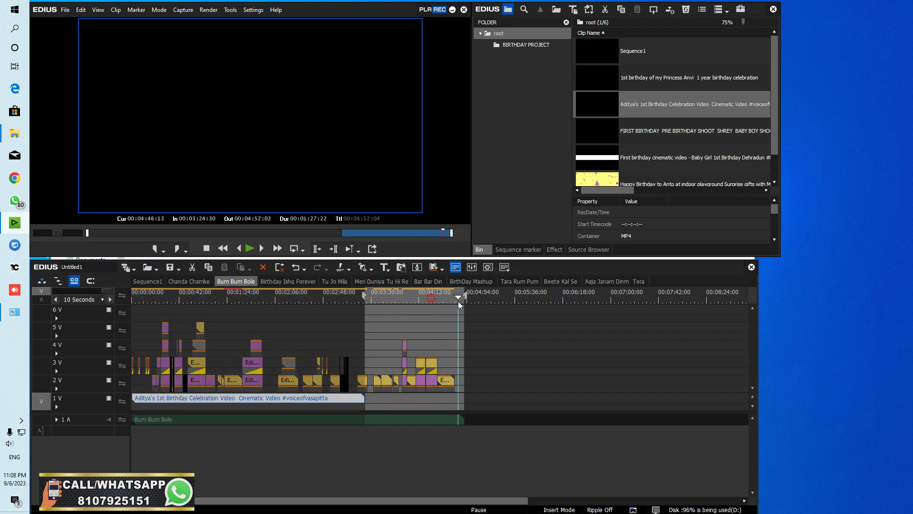
{"action": "key", "text": "o"}
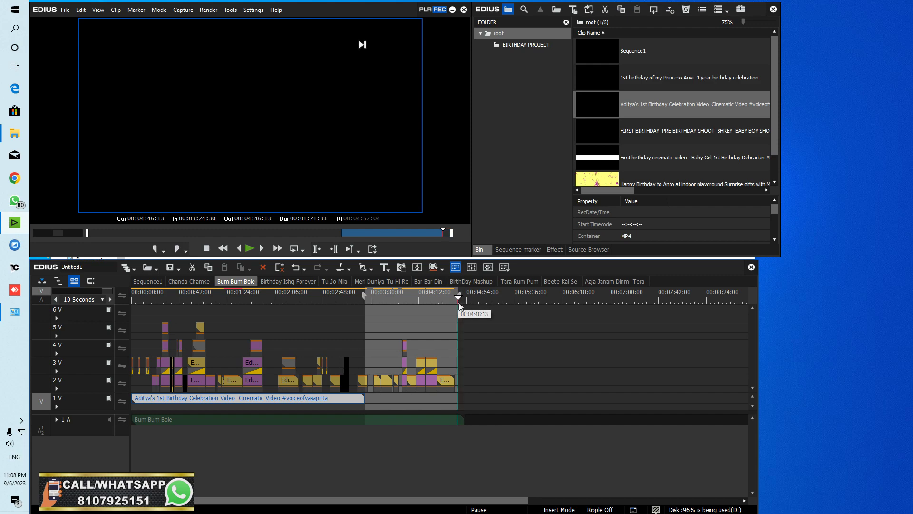
{"action": "right_click", "coordinate": [389, 293]}
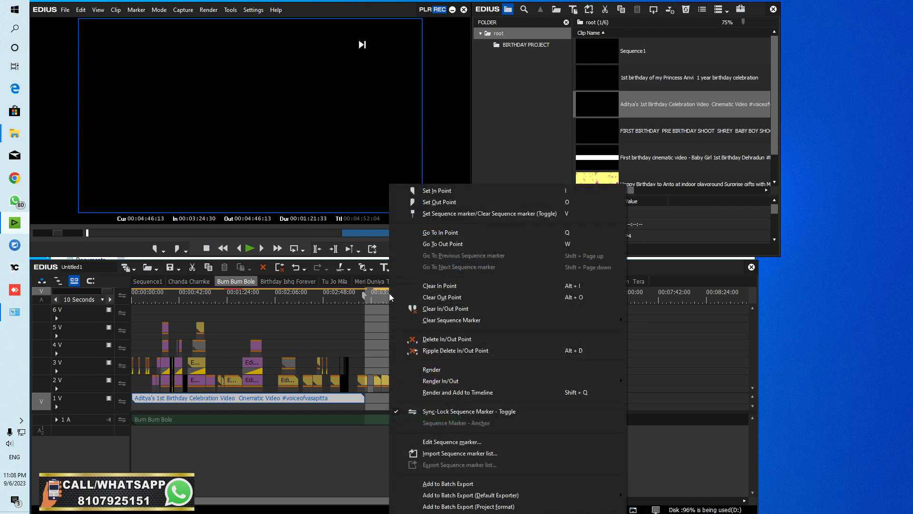
{"action": "left_click", "coordinate": [445, 340]}
{"action": "left_click_drag", "start_coordinate": [347, 298], "coordinate": [260, 298]}
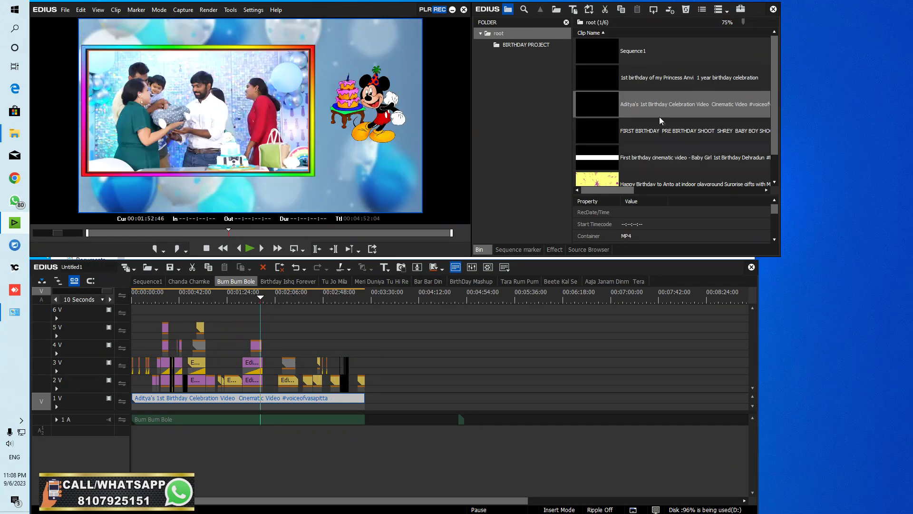
Create a new folder under root in the bin, keeping the default name New folder
{"action": "right_click", "coordinate": [602, 56]}
{"action": "key", "text": "Escape"}
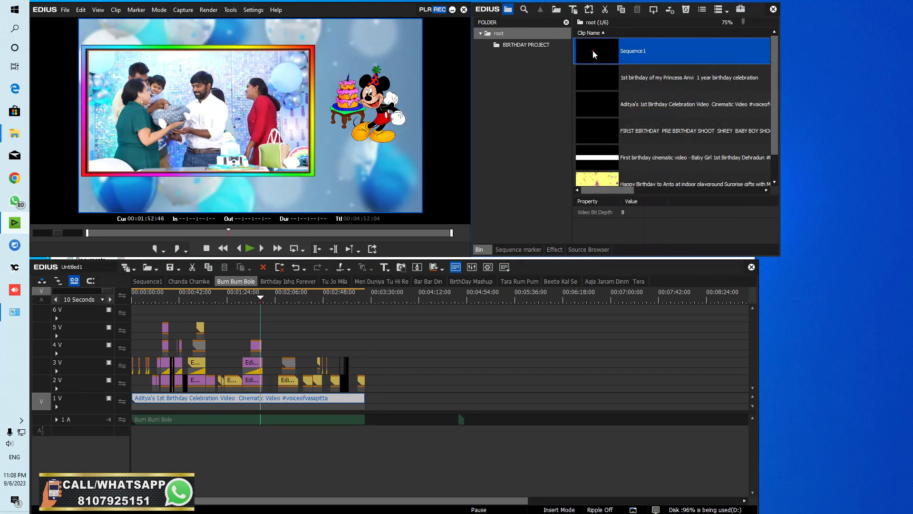
{"action": "right_click", "coordinate": [519, 76]}
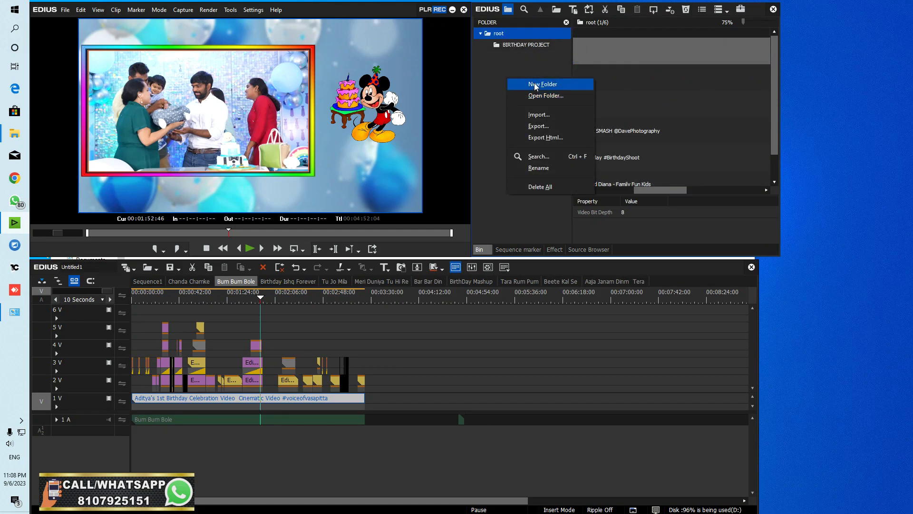
{"action": "left_click", "coordinate": [532, 84]}
{"action": "key", "text": "Return"}
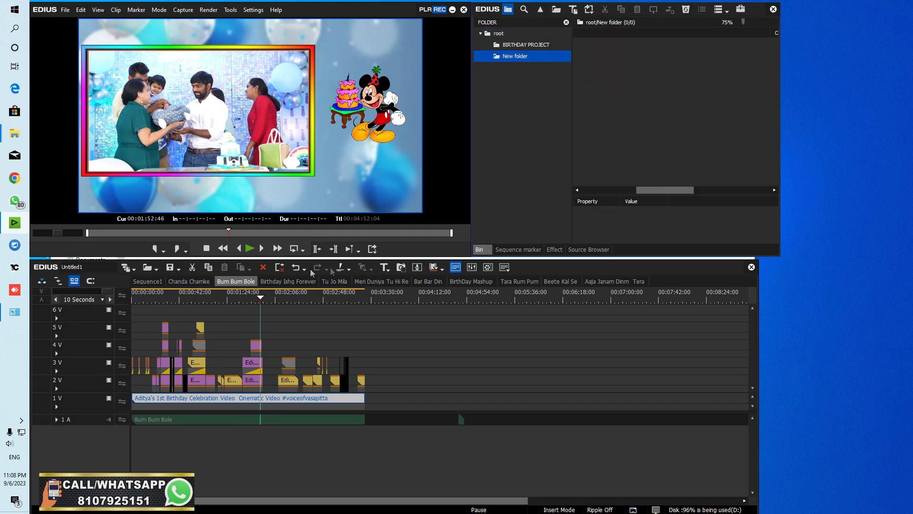
Add the Chanda Chamke and Bum Bum Bole sequences to the bin's New folder
{"action": "left_click", "coordinate": [190, 282]}
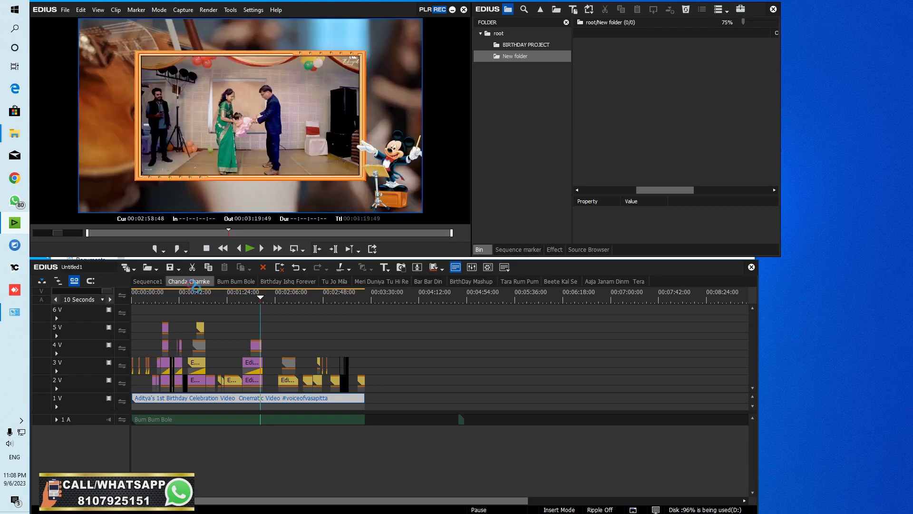
{"action": "right_click", "coordinate": [196, 280]}
{"action": "left_click", "coordinate": [208, 293]}
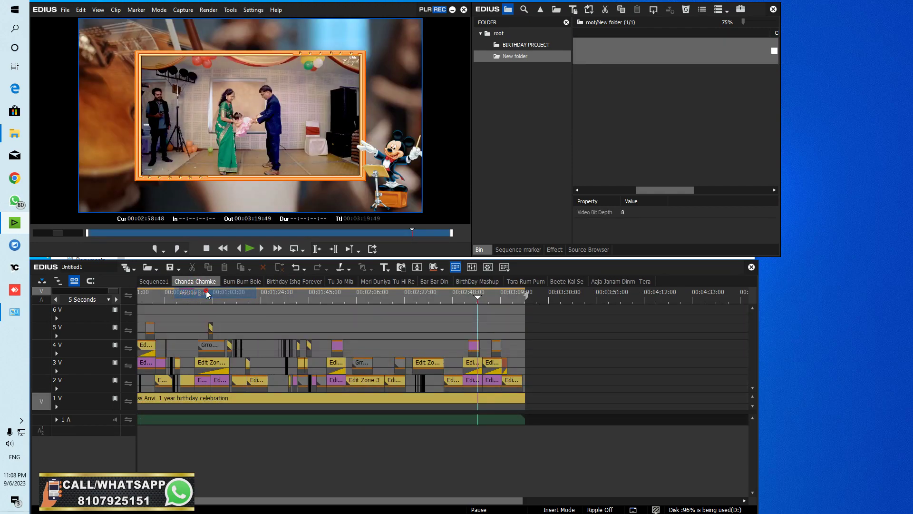
{"action": "left_click", "coordinate": [244, 282]}
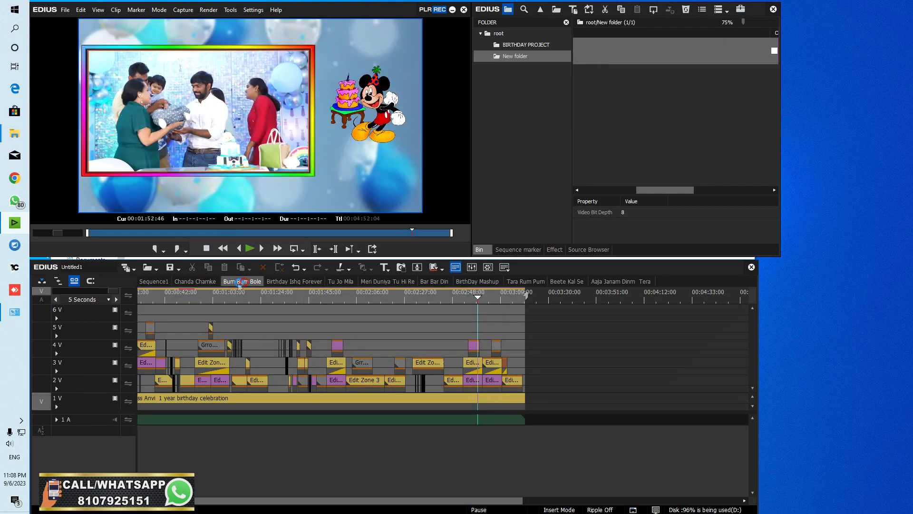
{"action": "right_click", "coordinate": [235, 282]}
{"action": "left_click", "coordinate": [252, 294]}
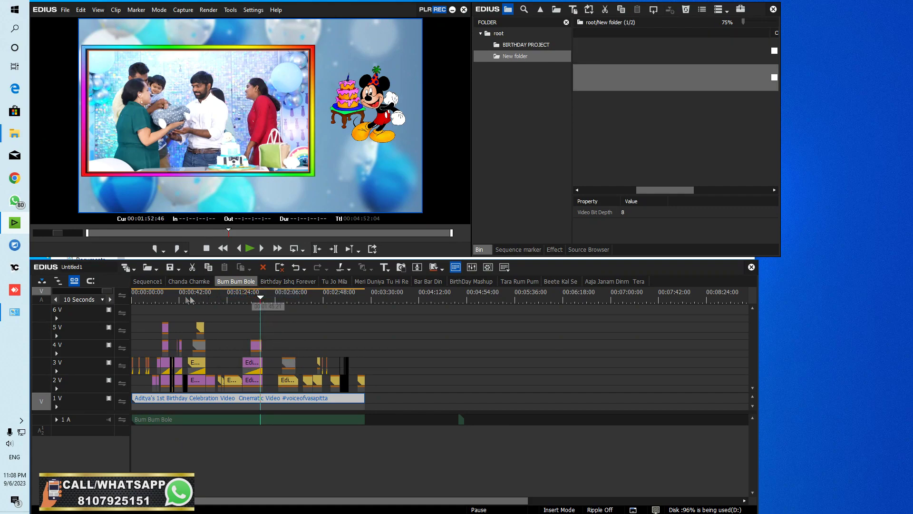
In Sequence1, place Chanda Chamke at the start of track 1 VA and Bum Bum Bole directly after it
{"action": "left_click", "coordinate": [148, 281]}
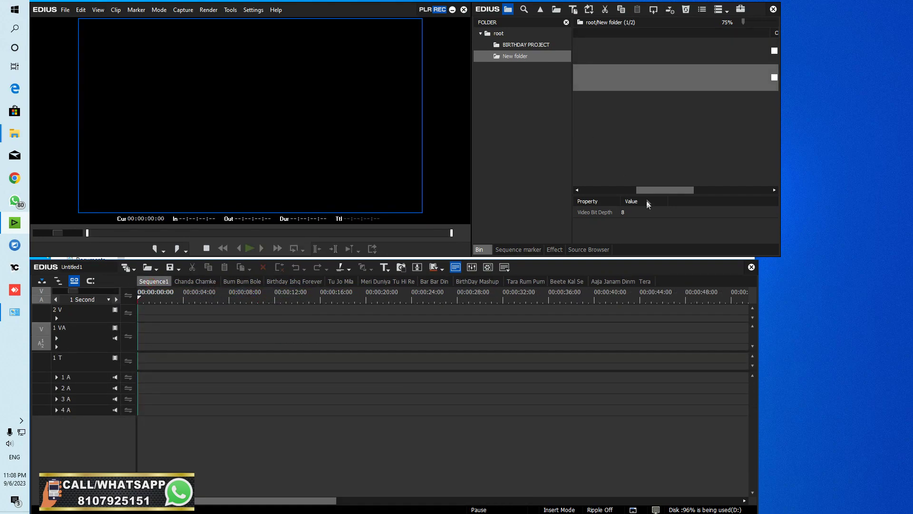
{"action": "left_click", "coordinate": [653, 51]}
{"action": "left_click_drag", "start_coordinate": [654, 50], "coordinate": [139, 333]}
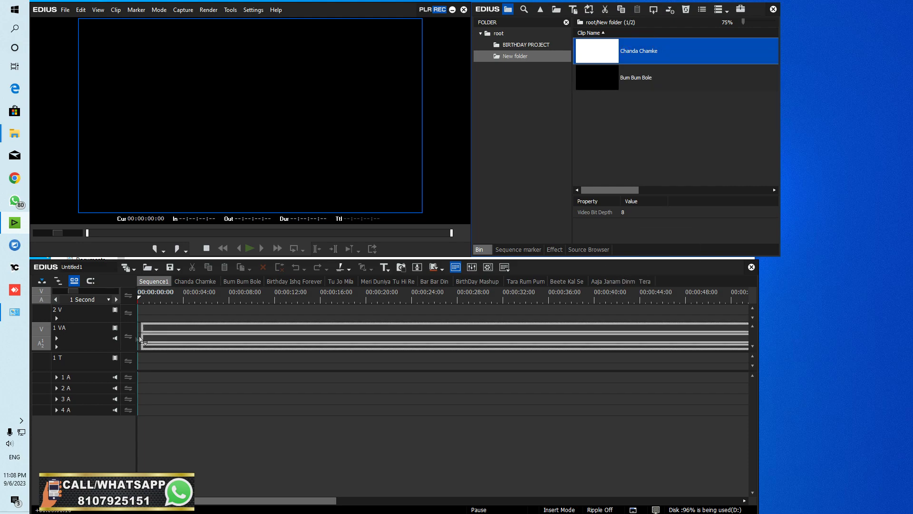
{"action": "scroll", "coordinate": [243, 318], "scroll_direction": "down", "scroll_amount": 4, "text": "ctrl"}
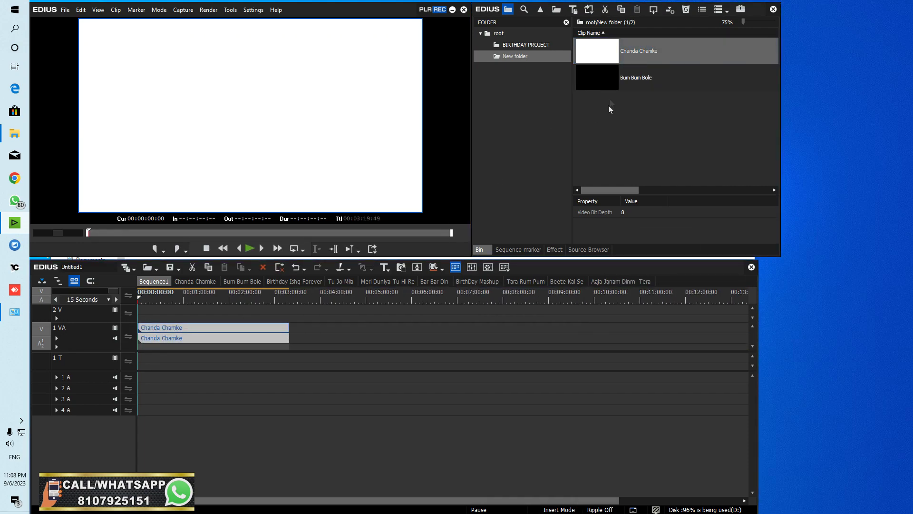
{"action": "left_click_drag", "start_coordinate": [609, 80], "coordinate": [289, 344]}
Scrub through the joined sequences, set the in point at 00:08:11:44, and return the playhead to 00:01:00:00
{"action": "left_click_drag", "start_coordinate": [308, 297], "coordinate": [472, 313]}
{"action": "mouse_move", "coordinate": [299, 320]}
{"action": "left_mouse_down"}
{"action": "mouse_move", "coordinate": [227, 321]}
{"action": "mouse_move", "coordinate": [321, 321]}
{"action": "mouse_move", "coordinate": [124, 331]}
{"action": "left_mouse_up"}
{"action": "key", "text": "i"}
{"action": "left_click_drag", "start_coordinate": [395, 305], "coordinate": [512, 303]}
{"action": "key", "text": "i"}
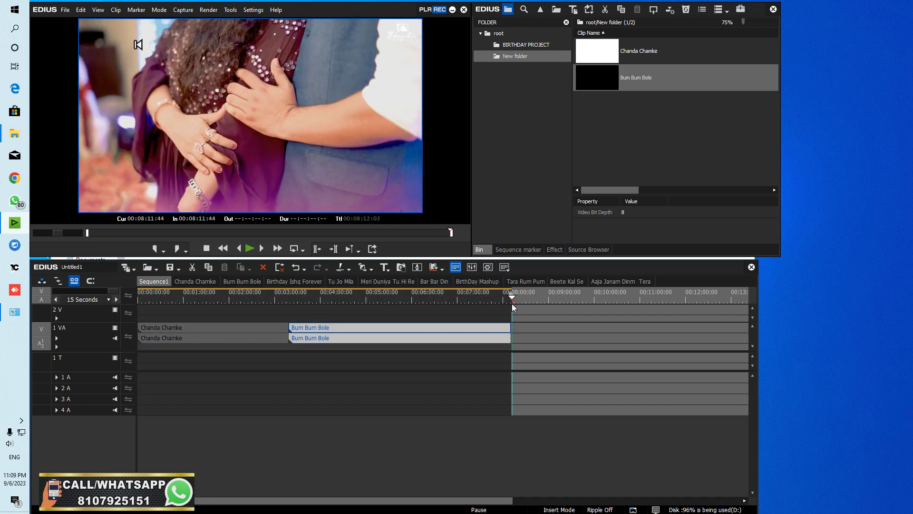
{"action": "scroll", "coordinate": [511, 303], "scroll_direction": "down", "scroll_amount": 3}
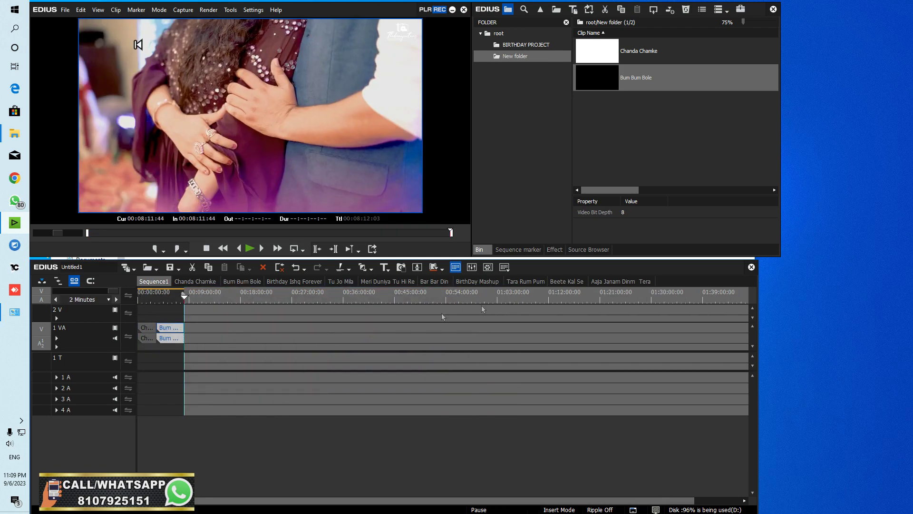
{"action": "left_click_drag", "start_coordinate": [167, 299], "coordinate": [144, 299]}
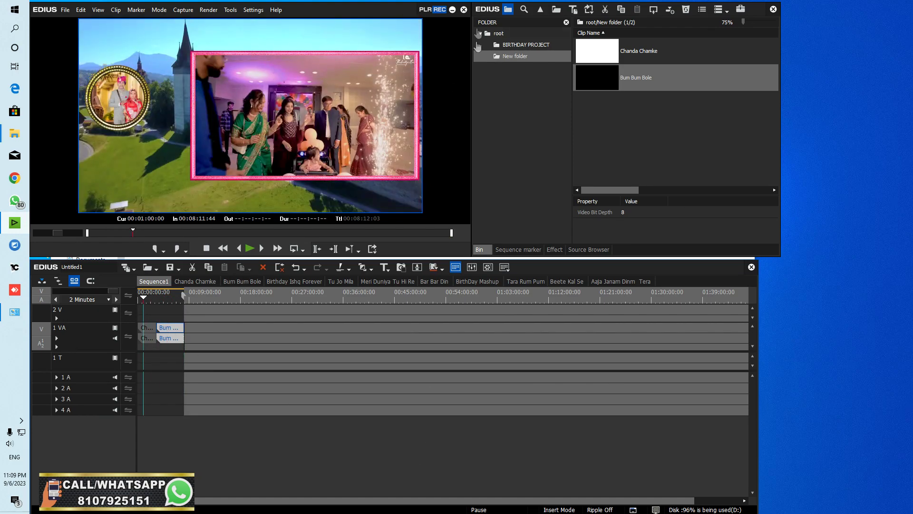
Switch to File Explorer and examine the KIDS clips in the VIDEO MIXING WALLAH Replace Footage folder on Local Disk (D:)
{"action": "left_click", "coordinate": [453, 10]}
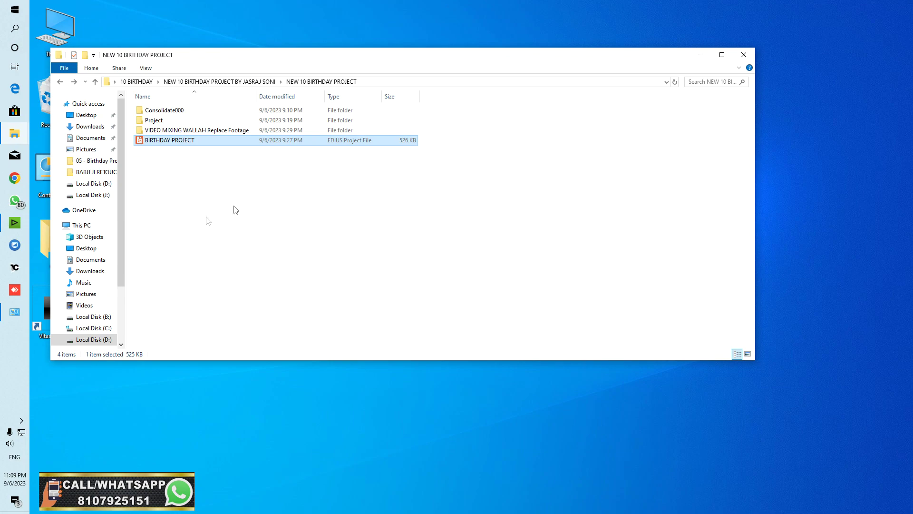
{"action": "left_click", "coordinate": [103, 332]}
{"action": "left_click", "coordinate": [99, 338]}
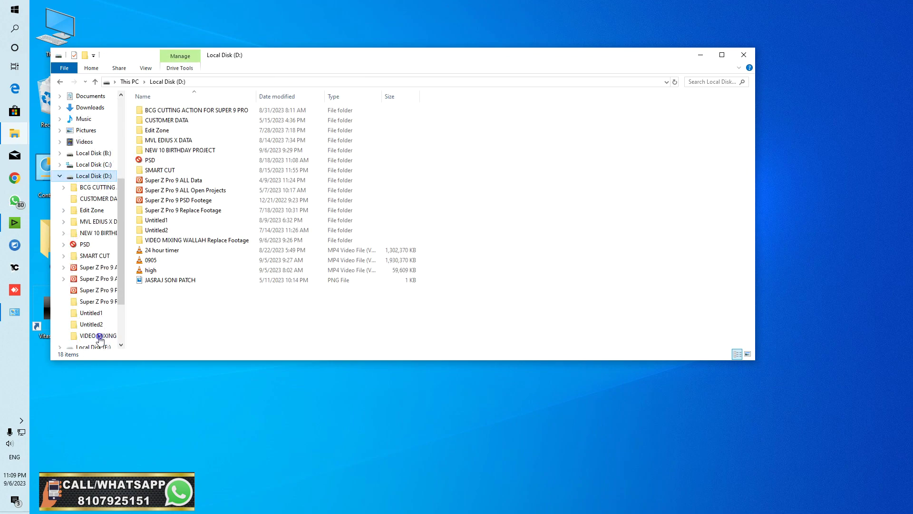
{"action": "double_click", "coordinate": [246, 243]}
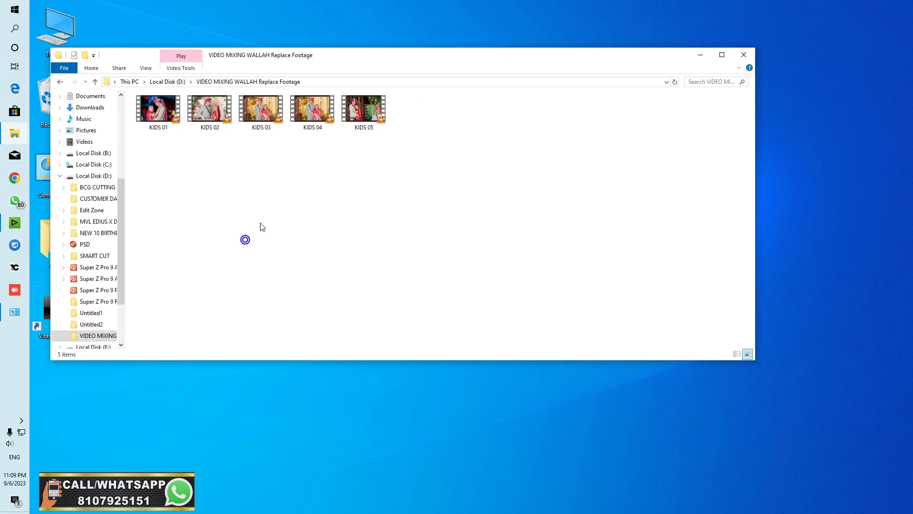
{"action": "left_click", "coordinate": [372, 114]}
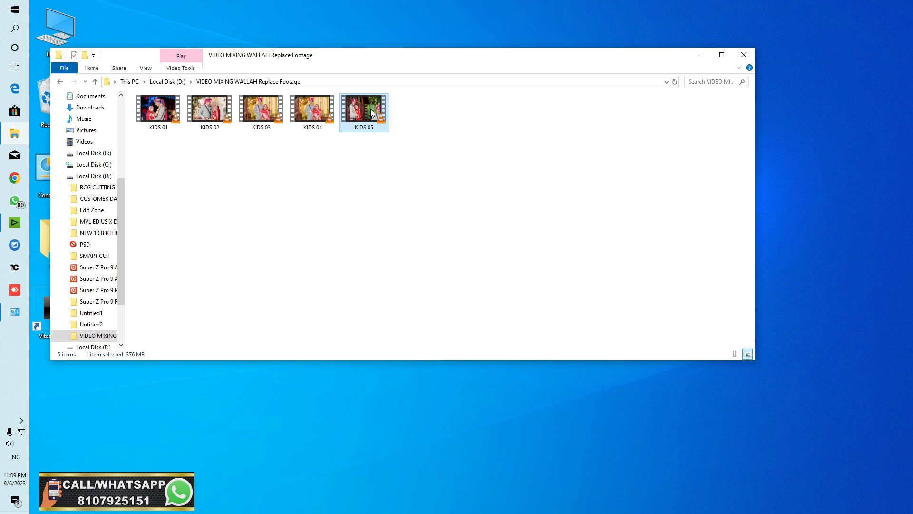
{"action": "left_click_drag", "start_coordinate": [424, 103], "coordinate": [156, 125]}
{"action": "left_click", "coordinate": [189, 179]}
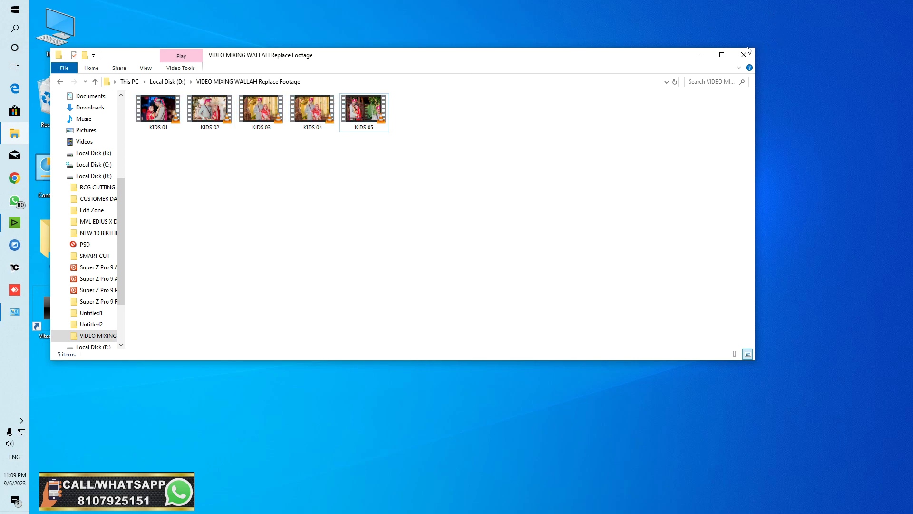
{"action": "left_click", "coordinate": [705, 56]}
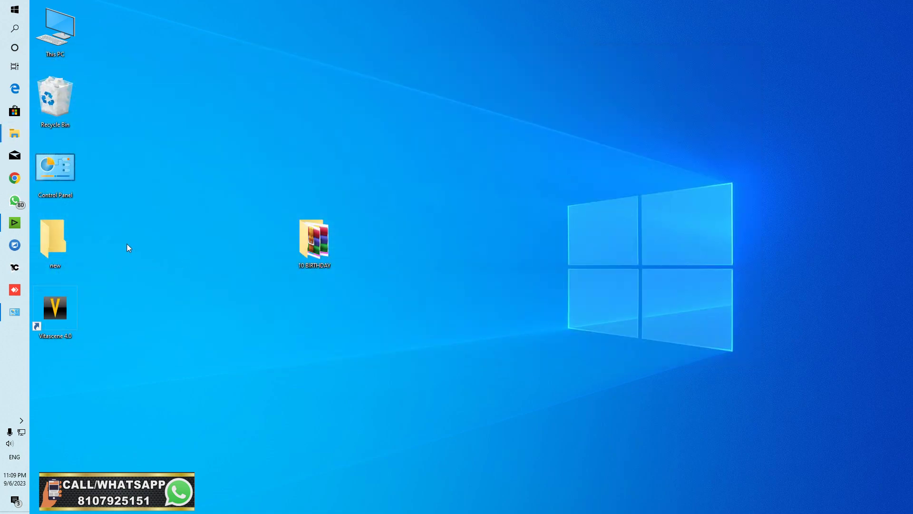
{"action": "right_click", "coordinate": [250, 107]}
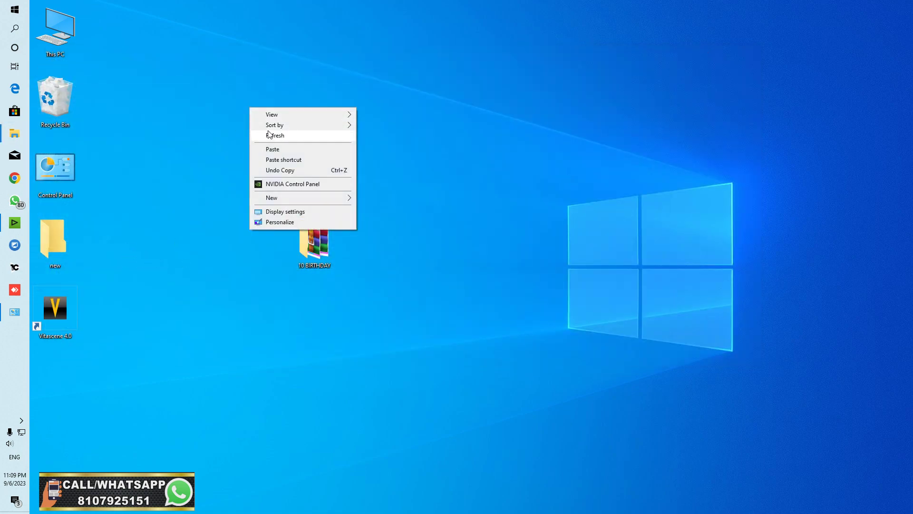
{"action": "left_click", "coordinate": [271, 135]}
{"action": "right_click", "coordinate": [274, 135]}
{"action": "left_click", "coordinate": [304, 163]}
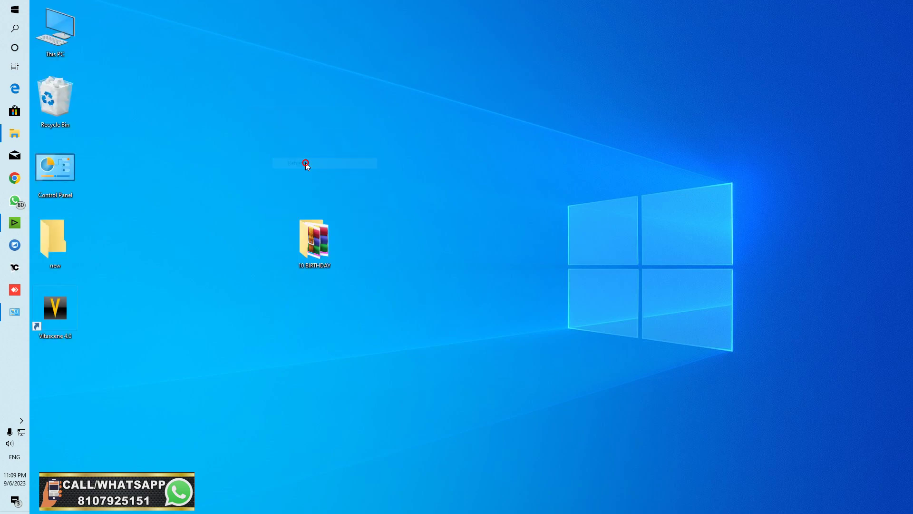
{"action": "right_click", "coordinate": [305, 108]}
{"action": "left_click", "coordinate": [327, 135]}
{"action": "right_click", "coordinate": [325, 135]}
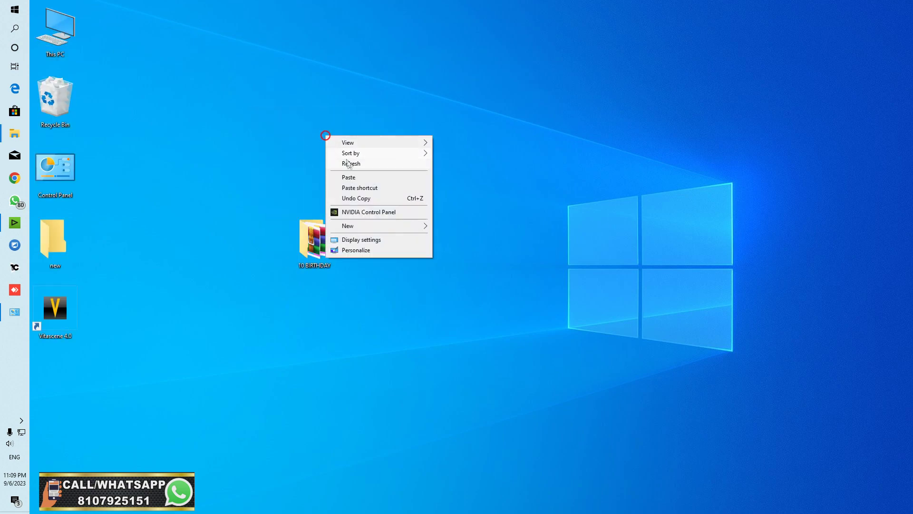
{"action": "left_click", "coordinate": [349, 163]}
{"action": "right_click", "coordinate": [350, 164]}
{"action": "left_click", "coordinate": [383, 191]}
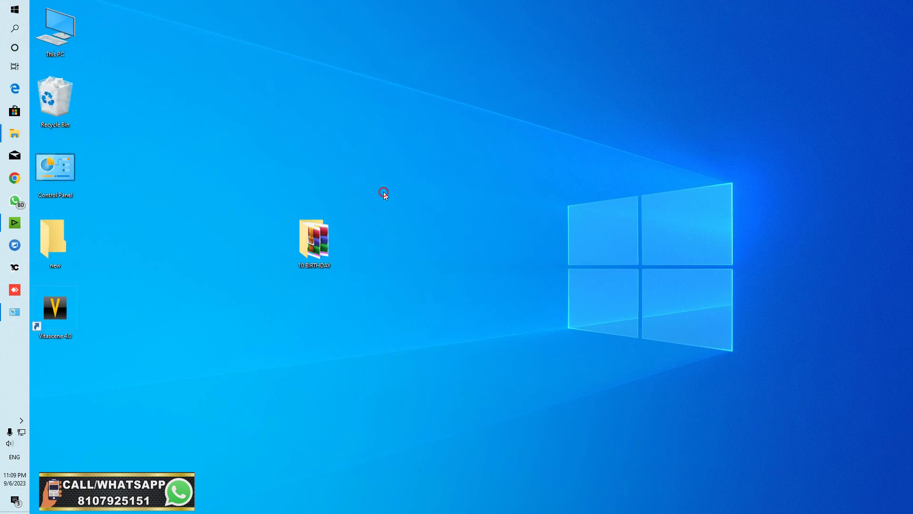